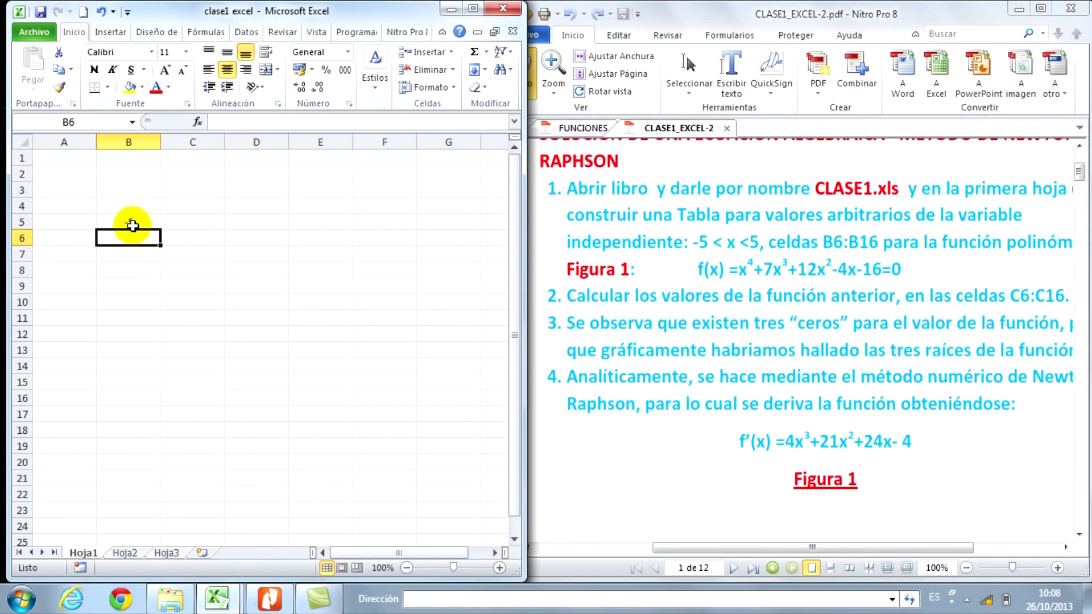
Fill B5:B15 with x values -5 through 5 by entering -4 and -3, then extending the series.
{"action": "type", "text": "-4"}
{"action": "key", "text": "Return"}
{"action": "type", "text": "-3"}
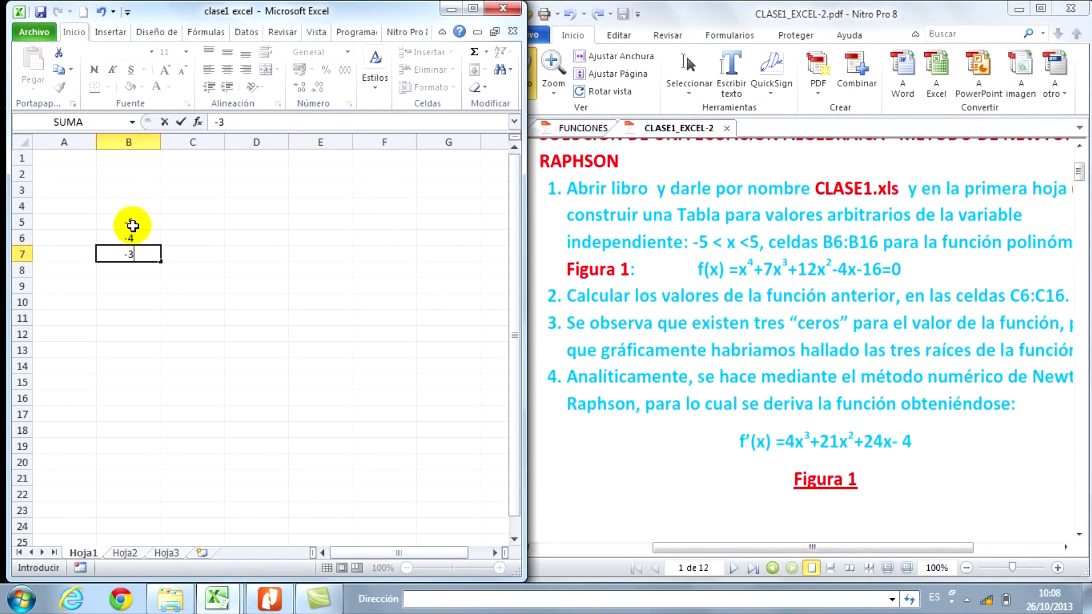
{"action": "key", "text": "Return"}
{"action": "mouse_move", "coordinate": [140, 238]}
{"action": "left_mouse_down"}
{"action": "mouse_move", "coordinate": [157, 258]}
{"action": "mouse_move", "coordinate": [148, 440]}
{"action": "left_mouse_up"}
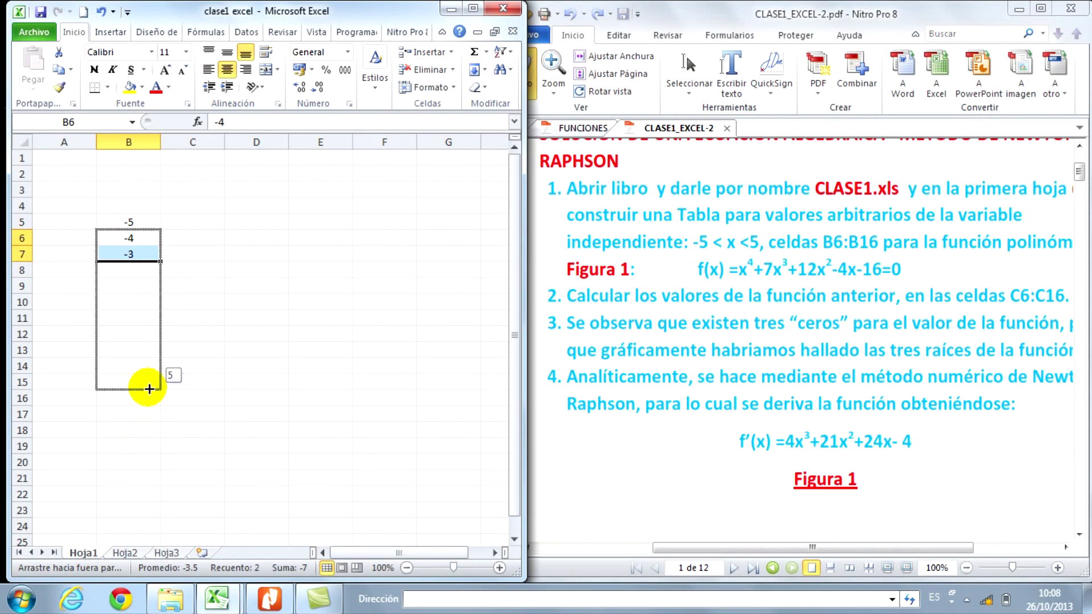
{"action": "left_click_drag", "start_coordinate": [148, 439], "coordinate": [151, 383]}
{"action": "left_click", "coordinate": [215, 291]}
Enter =B5^4+7*B5^3+12*B5^2-4*B5-16 in C5 as the f(x) formula.
{"action": "left_click", "coordinate": [213, 222]}
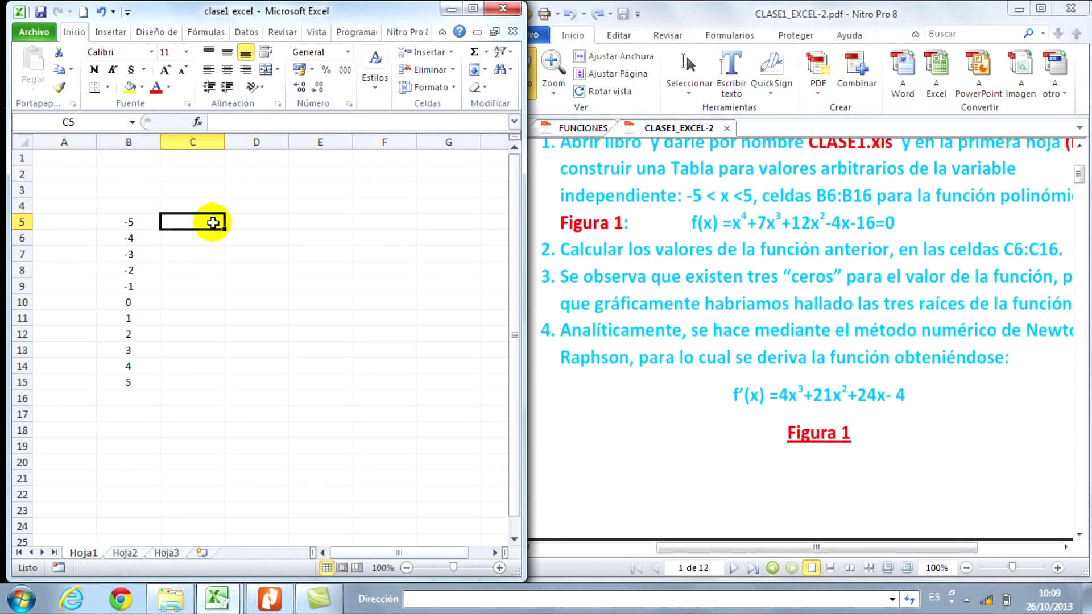
{"action": "type", "text": "="}
{"action": "key", "text": "Left"}
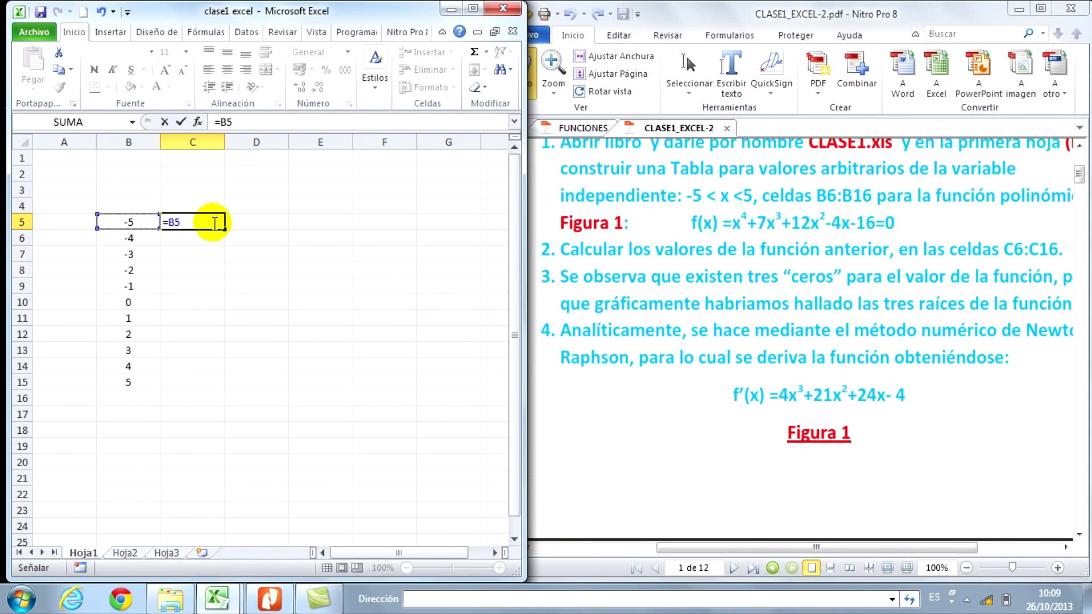
{"action": "type", "text": "^4+"}
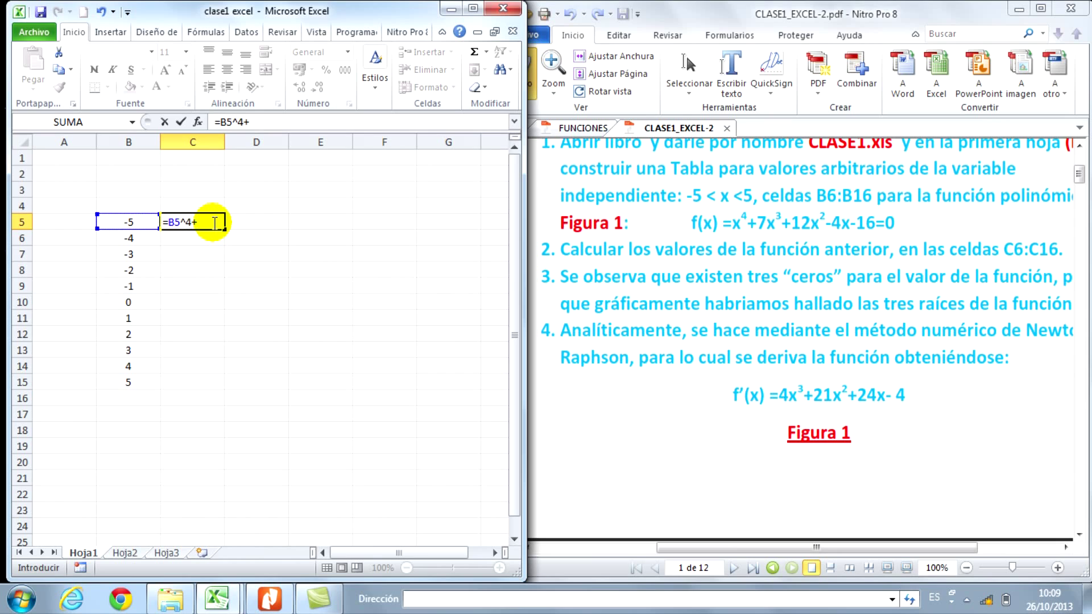
{"action": "type", "text": "7"}
{"action": "type", "text": "*"}
{"action": "key", "text": "Left"}
{"action": "type", "text": "^4+7*B5^"}
{"action": "type", "text": "3"}
{"action": "type", "text": "+12*"}
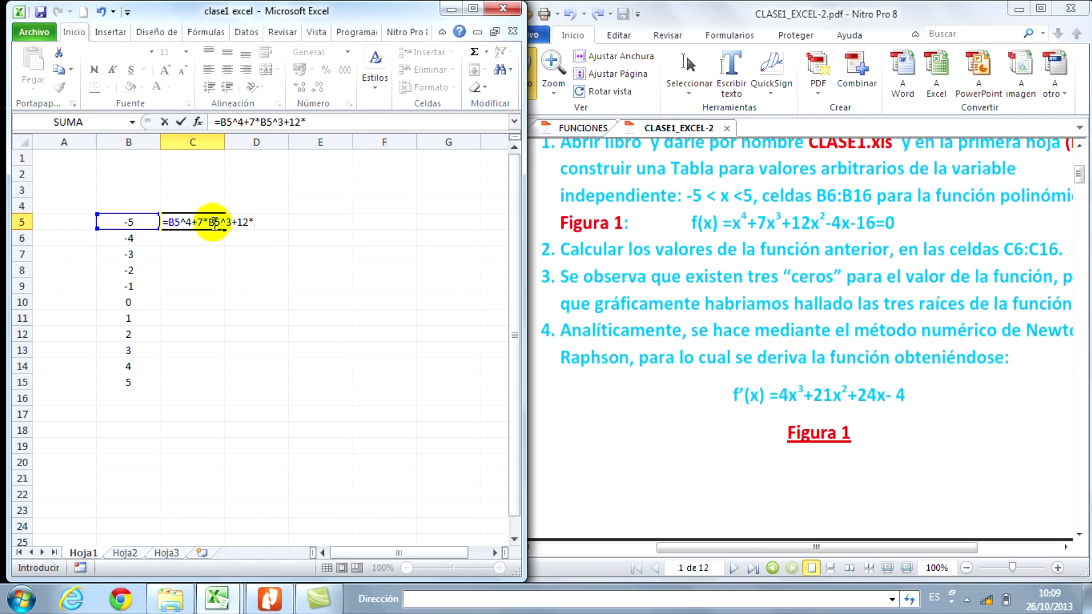
{"action": "key", "text": "Left"}
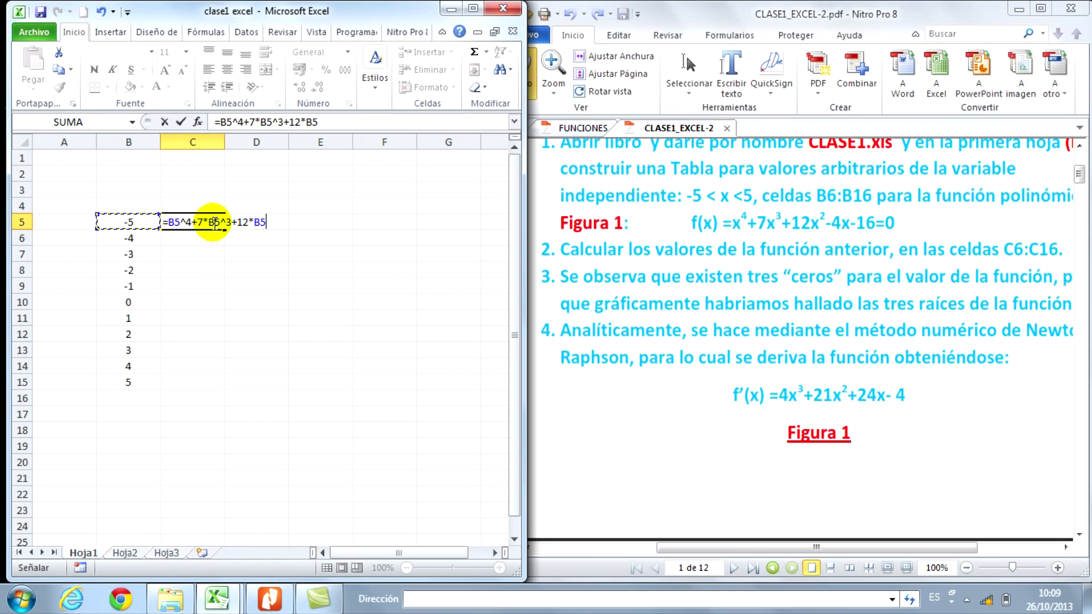
{"action": "type", "text": "^^"}
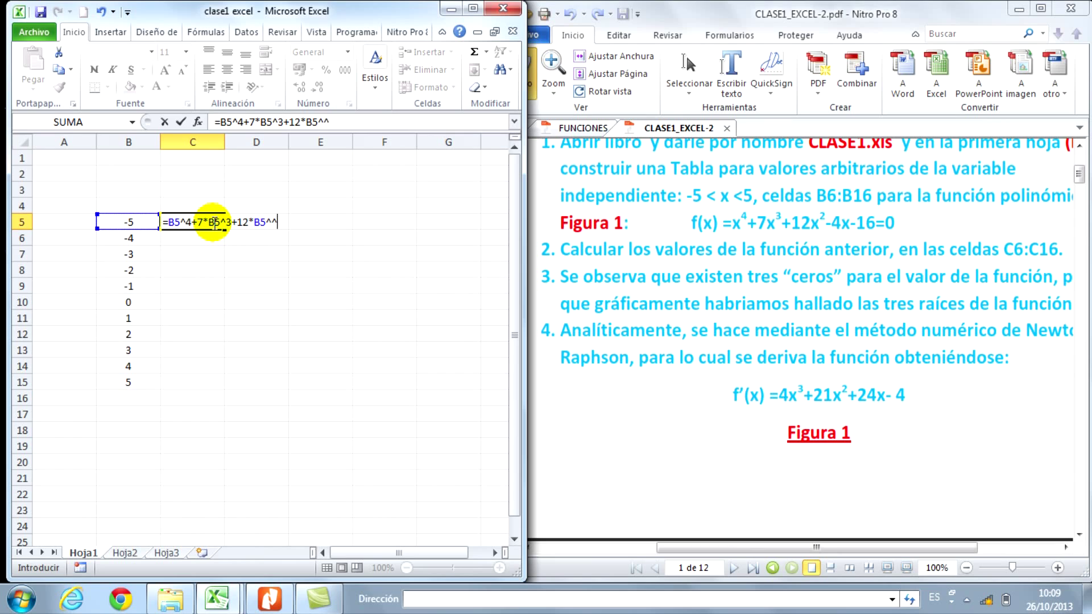
{"action": "type", "text": "2"}
{"action": "type", "text": "-4"}
{"action": "type", "text": "*"}
{"action": "key", "text": "Left"}
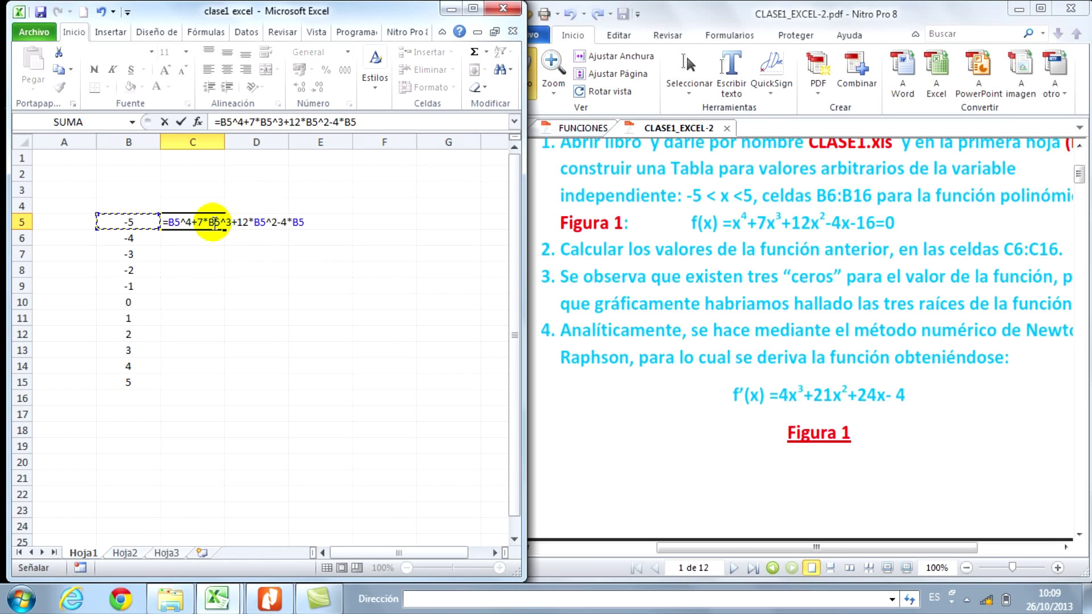
{"action": "type", "text": "-16"}
{"action": "key", "text": "ctrl+Return"}
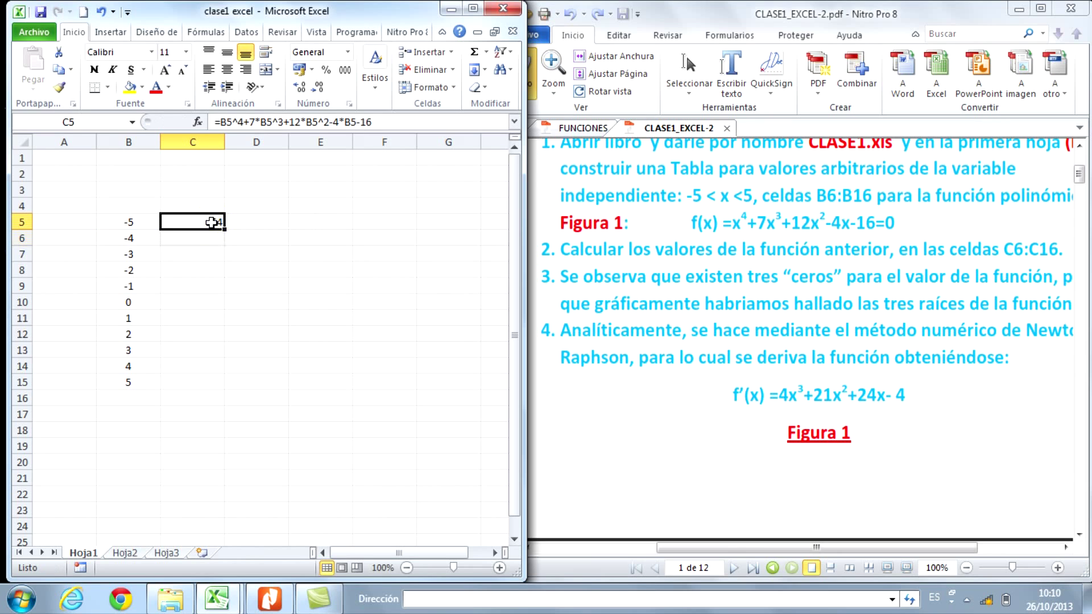
Centre C5:C15 and copy the f(x) formula down to C15, giving 54 through 1764.
{"action": "left_click_drag", "start_coordinate": [211, 223], "coordinate": [200, 382]}
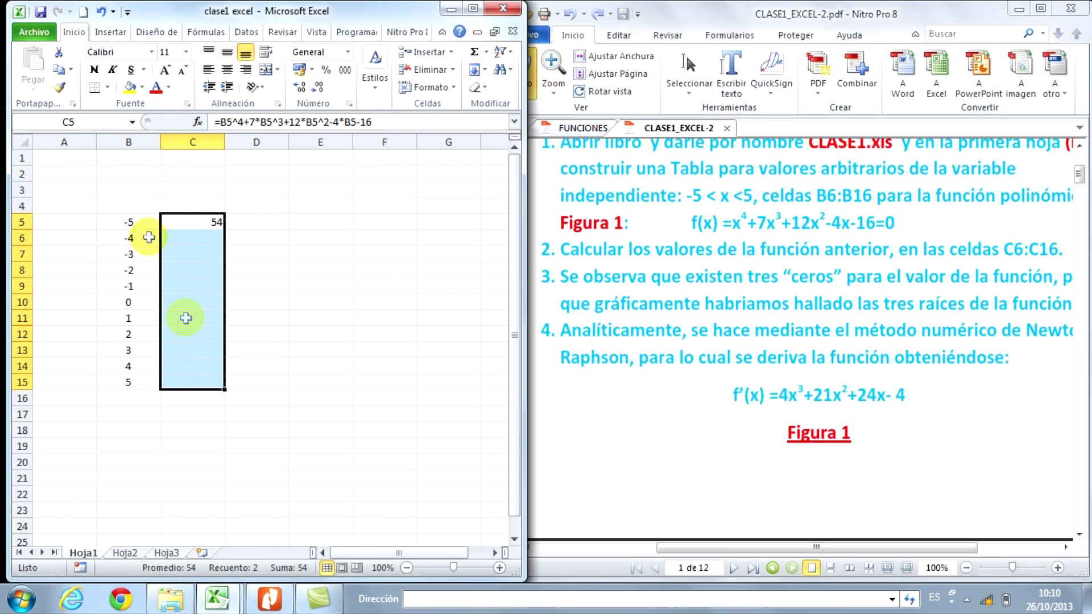
{"action": "left_click", "coordinate": [227, 69]}
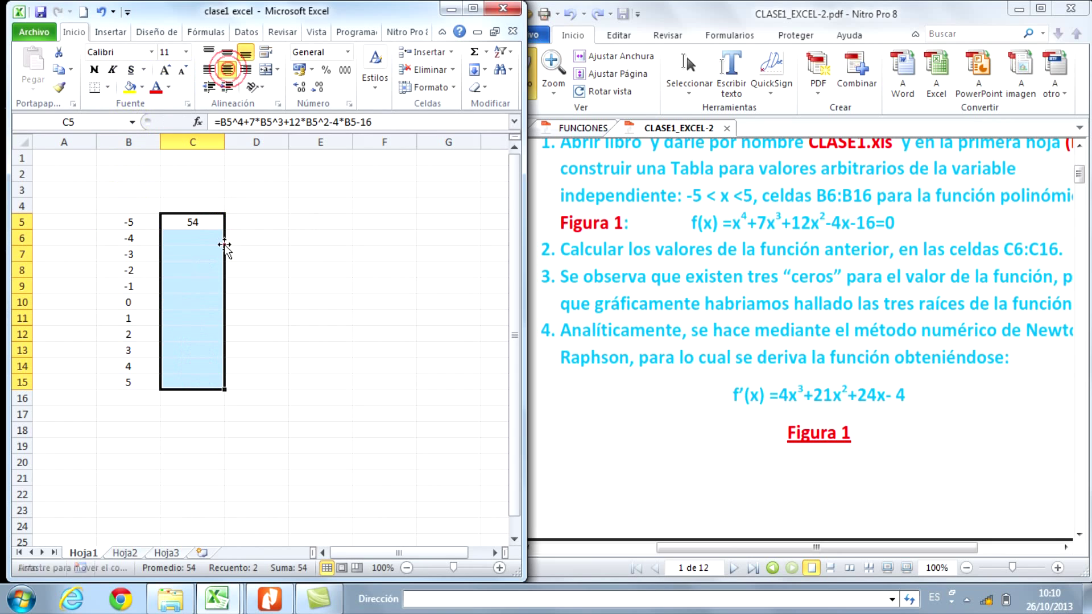
{"action": "left_click", "coordinate": [215, 222]}
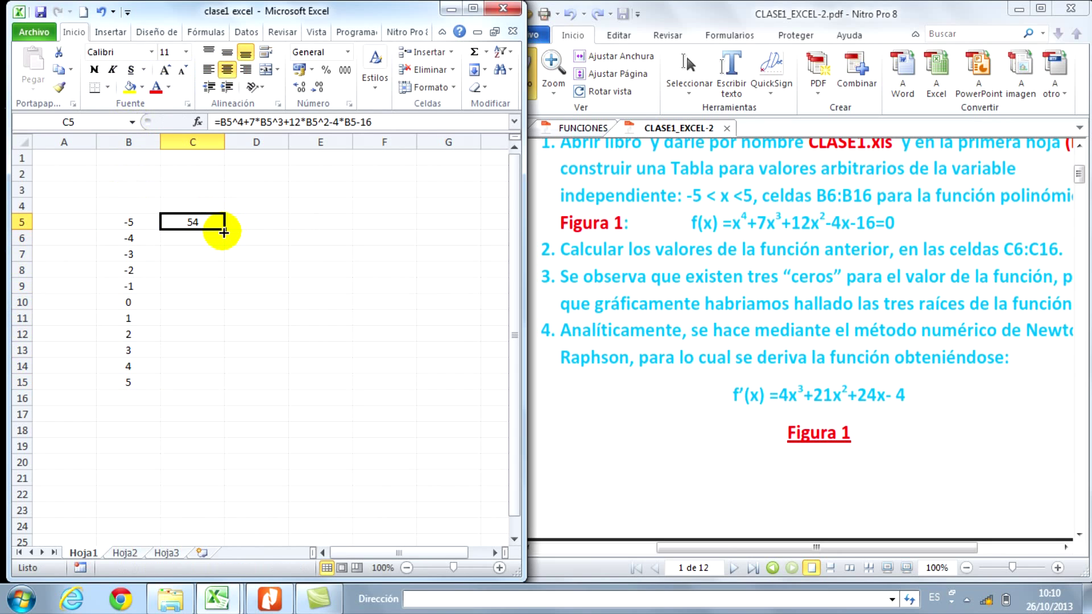
{"action": "left_click_drag", "start_coordinate": [224, 232], "coordinate": [232, 249]}
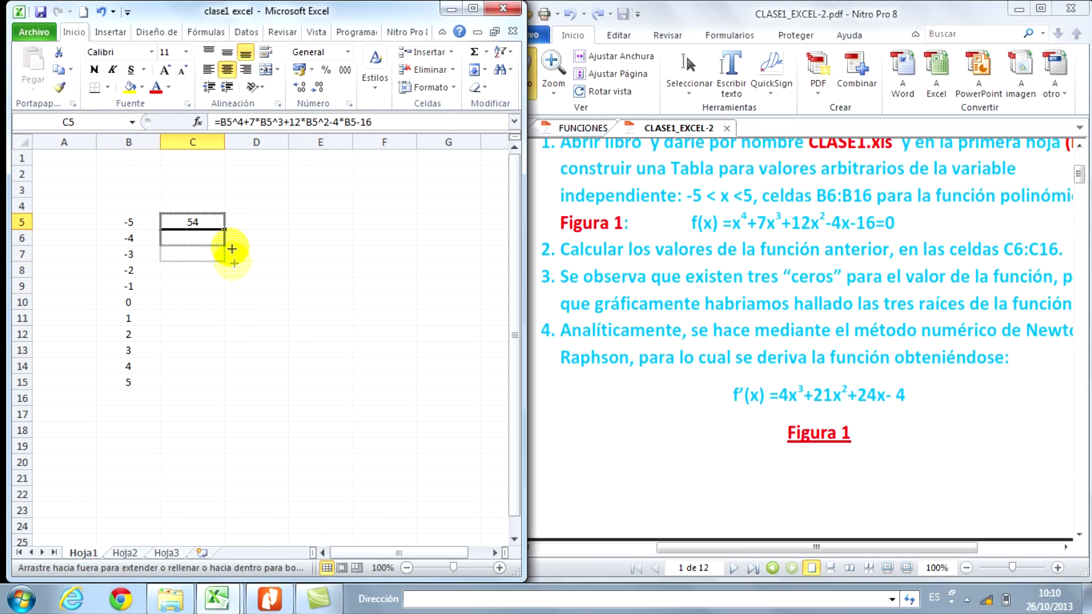
{"action": "left_click_drag", "start_coordinate": [232, 250], "coordinate": [221, 382]}
{"action": "left_click", "coordinate": [291, 254]}
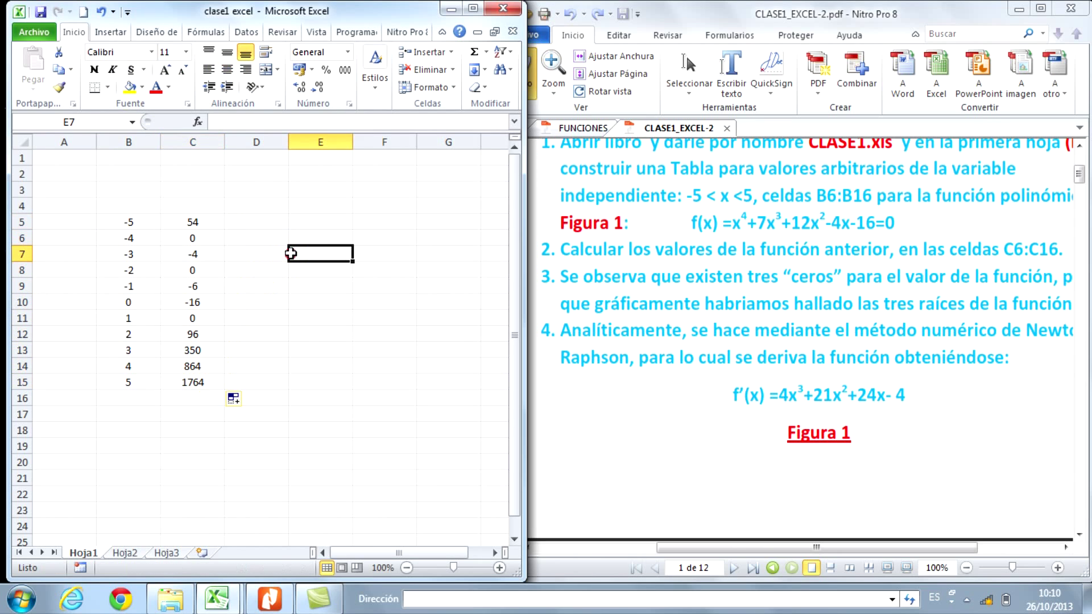
Save the workbook.
{"action": "left_click", "coordinate": [282, 222]}
{"action": "left_click", "coordinate": [41, 11]}
{"action": "left_click", "coordinate": [775, 279]}
Scroll the guide to page 2 and compare its reference f(x) table and chart with the Excel column.
{"action": "scroll", "coordinate": [777, 281], "scroll_direction": "down", "scroll_amount": 5}
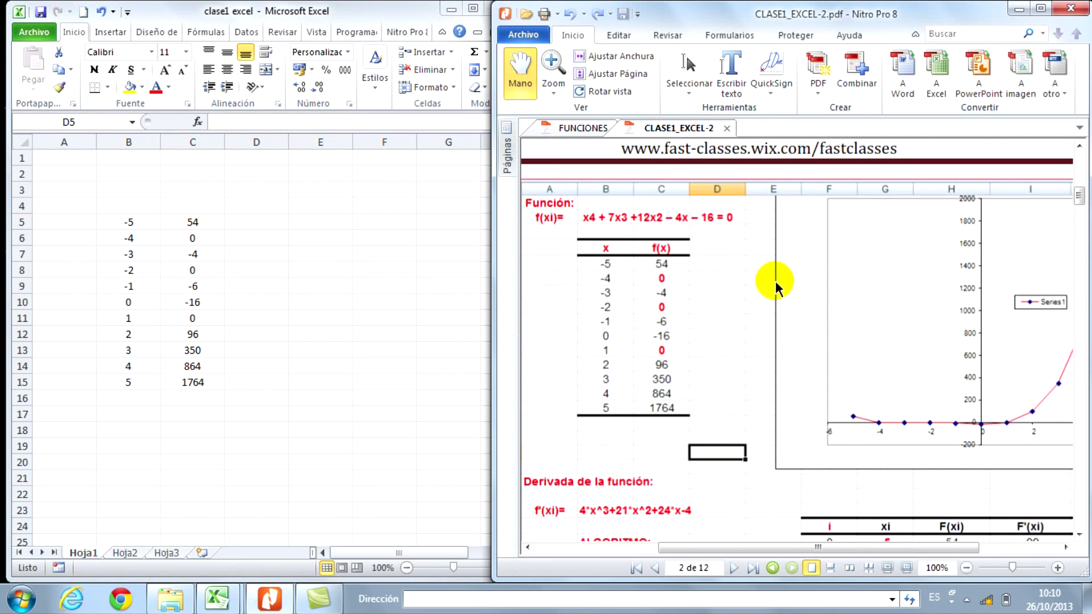
{"action": "scroll", "coordinate": [776, 281], "scroll_direction": "up", "scroll_amount": 1}
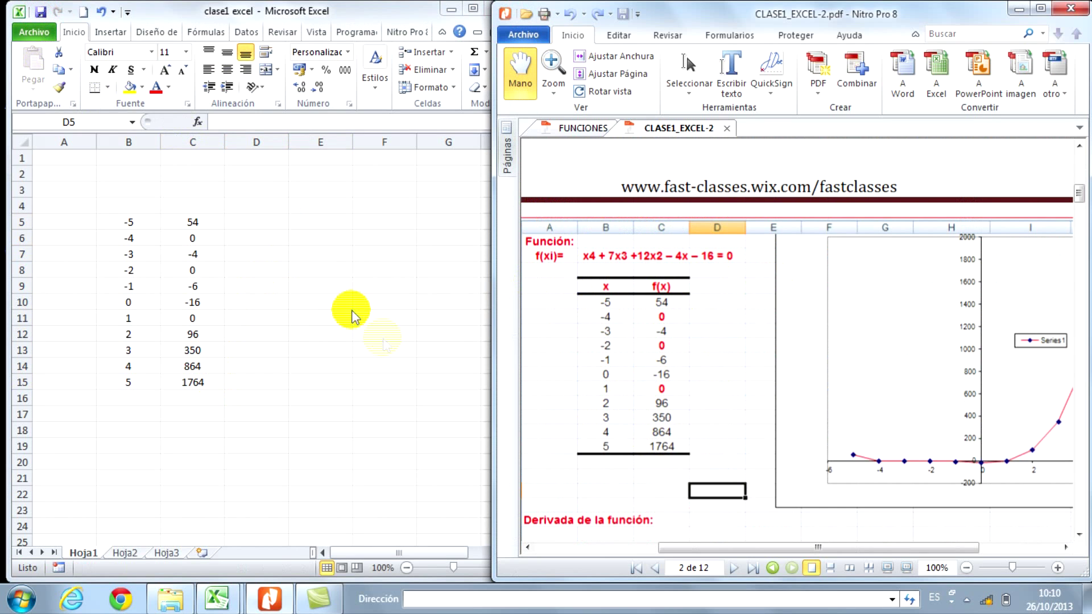
{"action": "scroll", "coordinate": [691, 293], "scroll_direction": "up", "scroll_amount": 10}
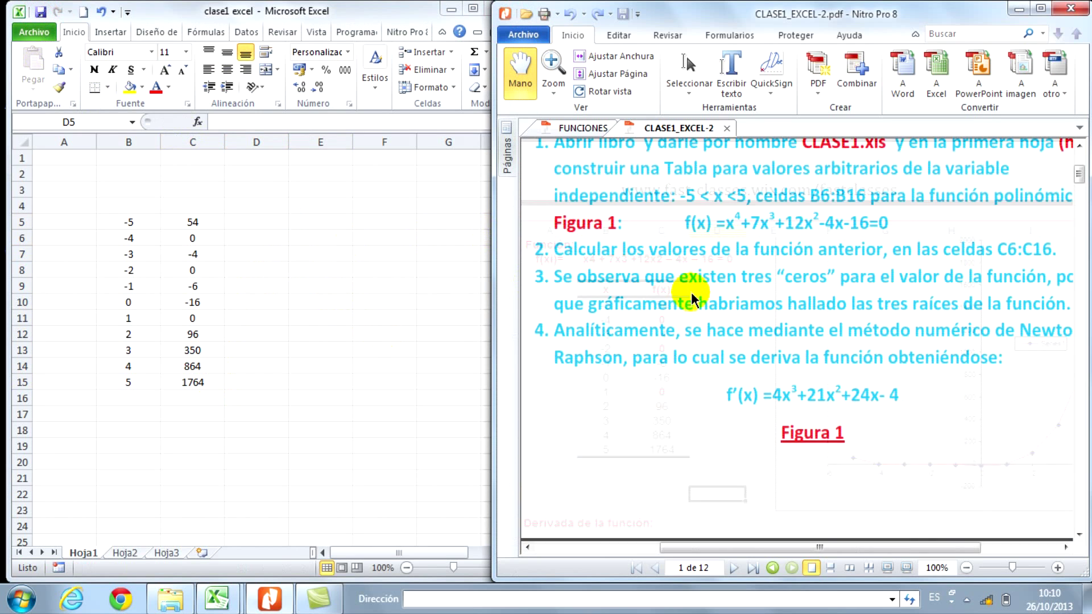
{"action": "scroll", "coordinate": [691, 293], "scroll_direction": "down", "scroll_amount": 10}
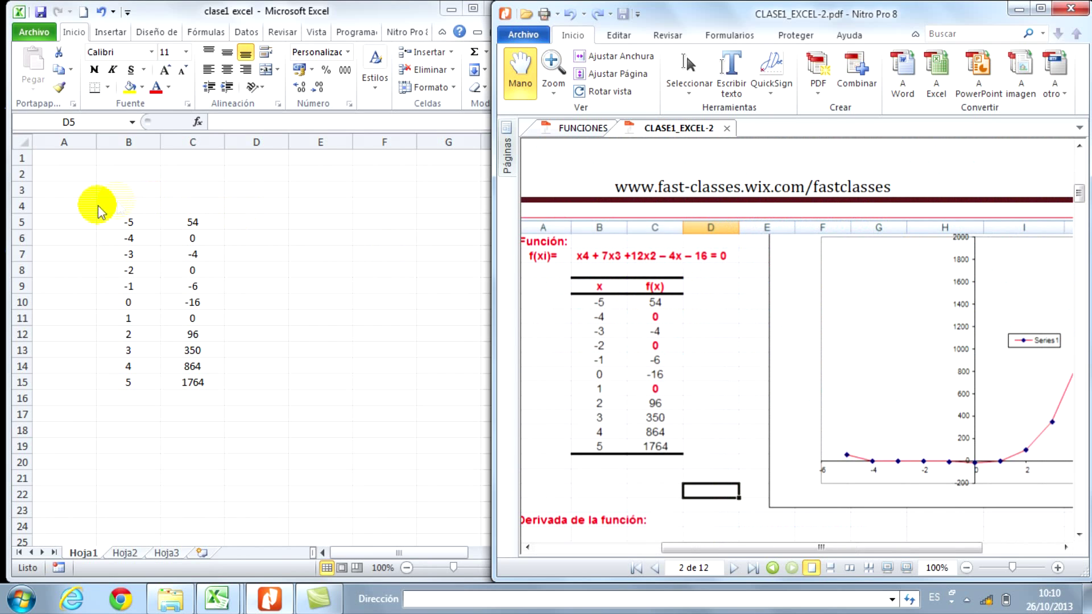
{"action": "left_click", "coordinate": [149, 205]}
{"action": "left_click", "coordinate": [151, 189]}
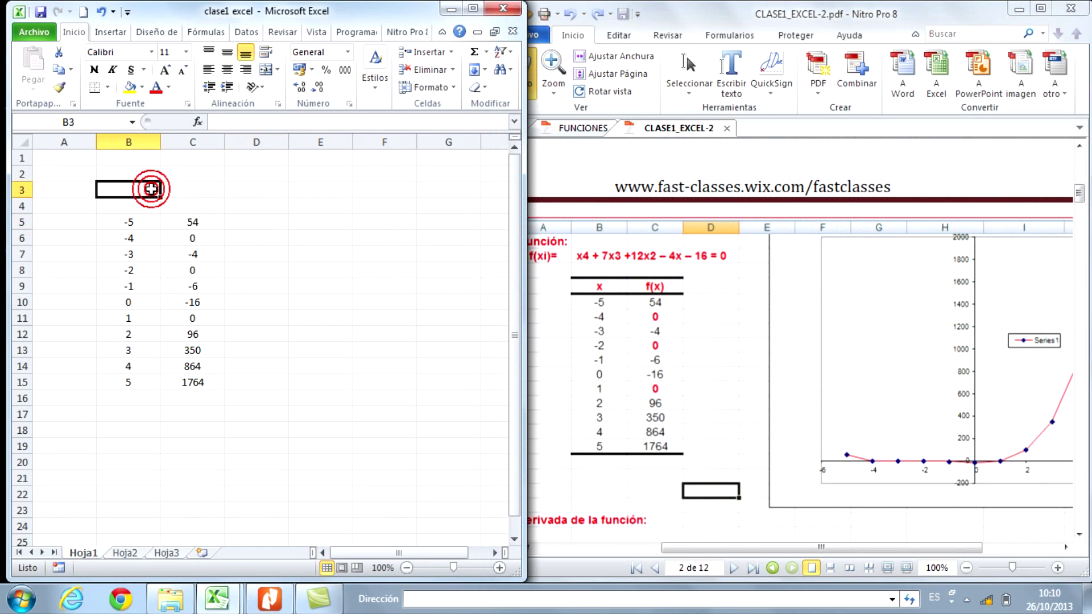
Type 'f(x) =' in B3 and the function x4+7x3+12x2-4x-16=0 beside it in C3.
{"action": "type", "text": "f"}
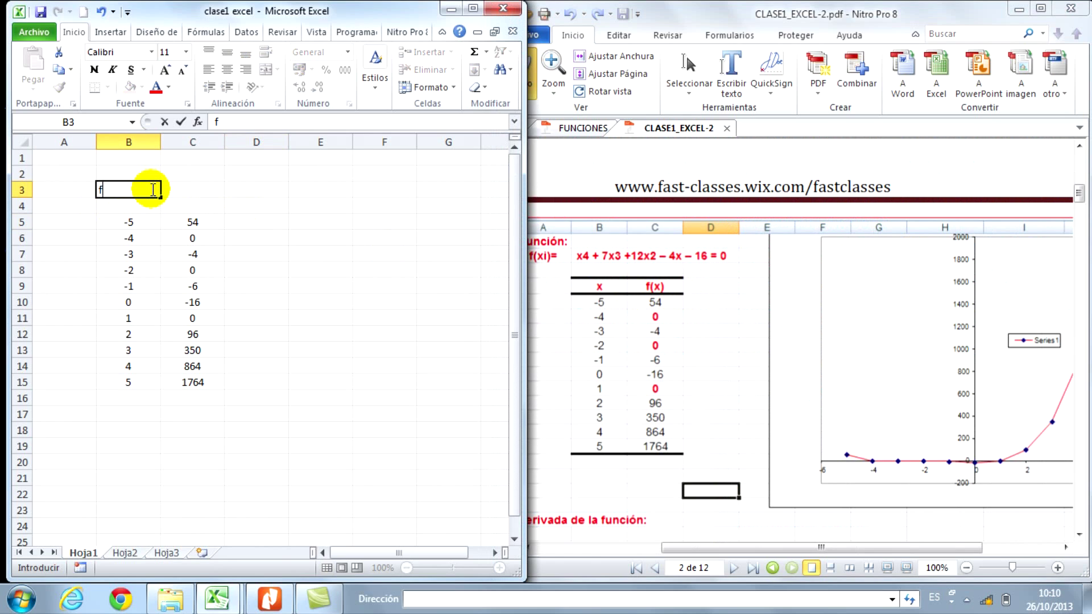
{"action": "type", "text": "(x) ="}
{"action": "key", "text": "Tab"}
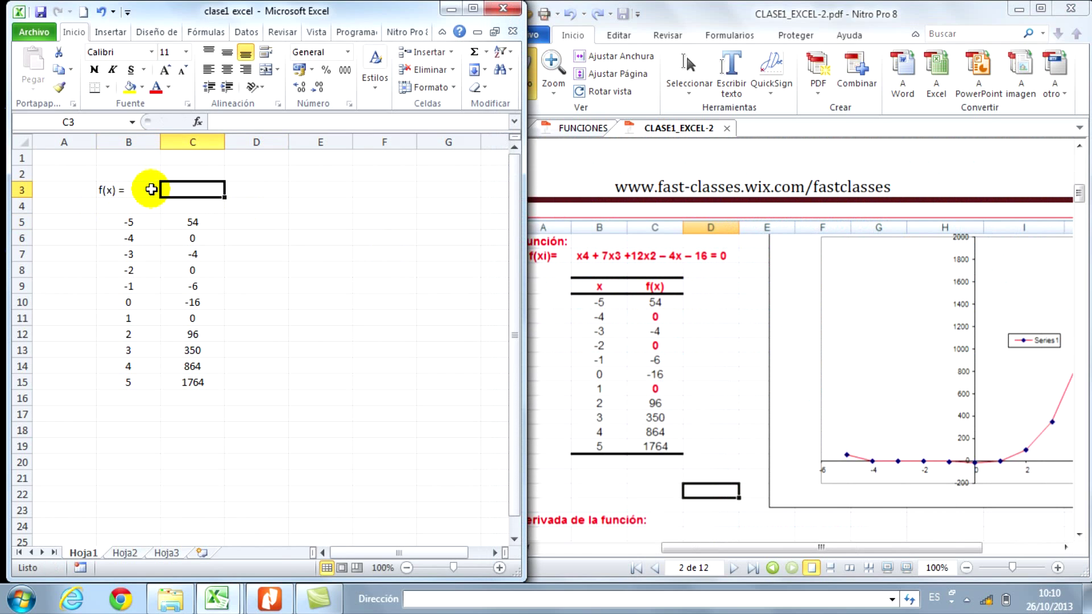
{"action": "type", "text": "x4"}
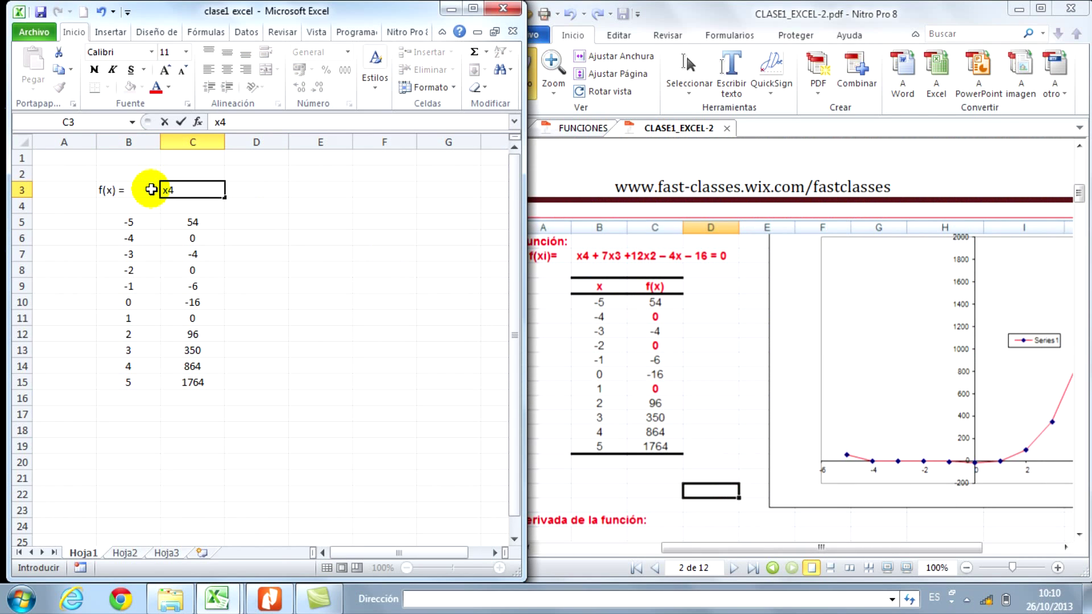
{"action": "type", "text": "+"}
{"action": "type", "text": "7x3"}
{"action": "type", "text": "+12x2"}
{"action": "type", "text": "-4"}
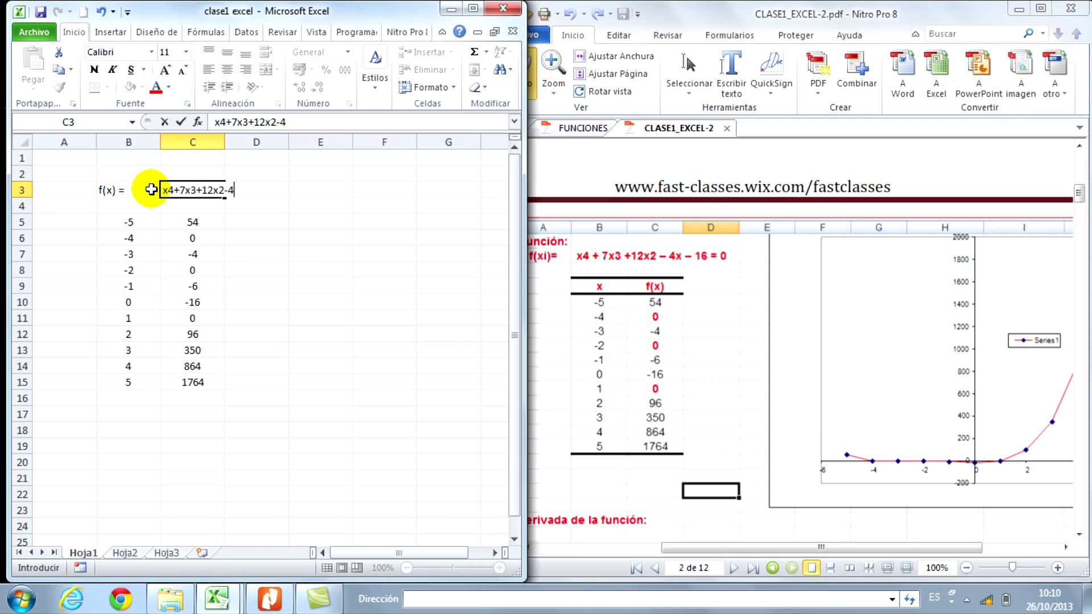
{"action": "type", "text": "x-16="}
{"action": "type", "text": "0"}
{"action": "key", "text": "Return"}
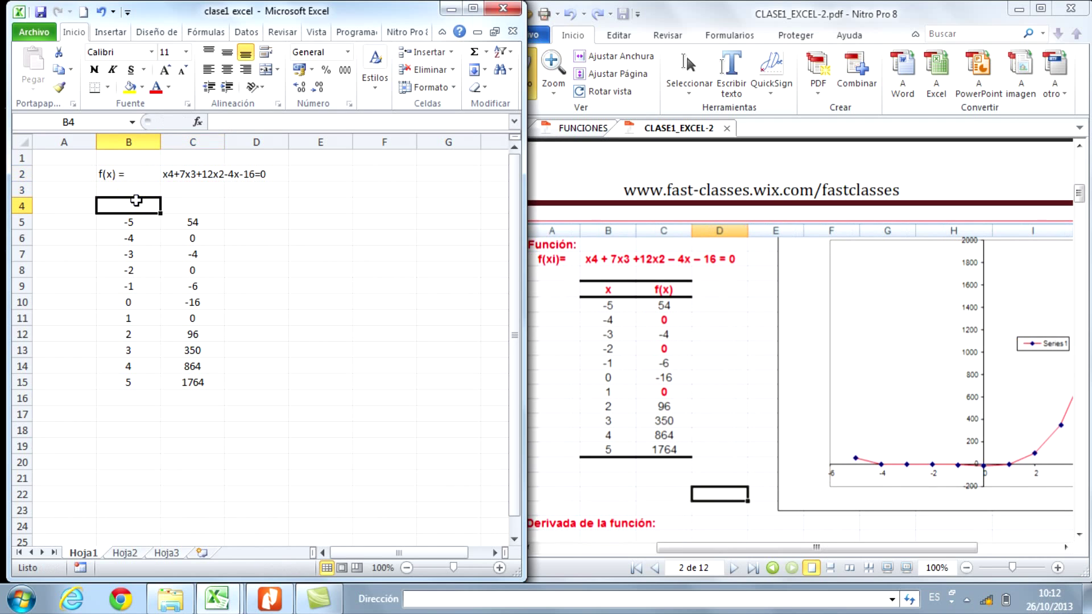
Add centred column headers x in B4 and f(x) in C4.
{"action": "left_click", "coordinate": [135, 200]}
{"action": "type", "text": "x"}
{"action": "left_click", "coordinate": [210, 201]}
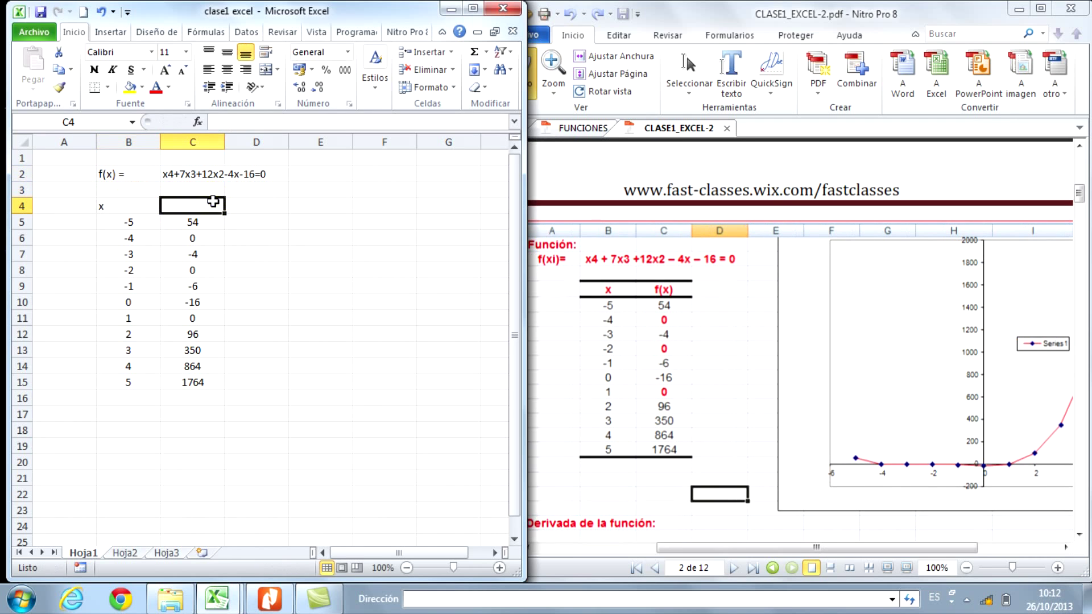
{"action": "type", "text": "f(x"}
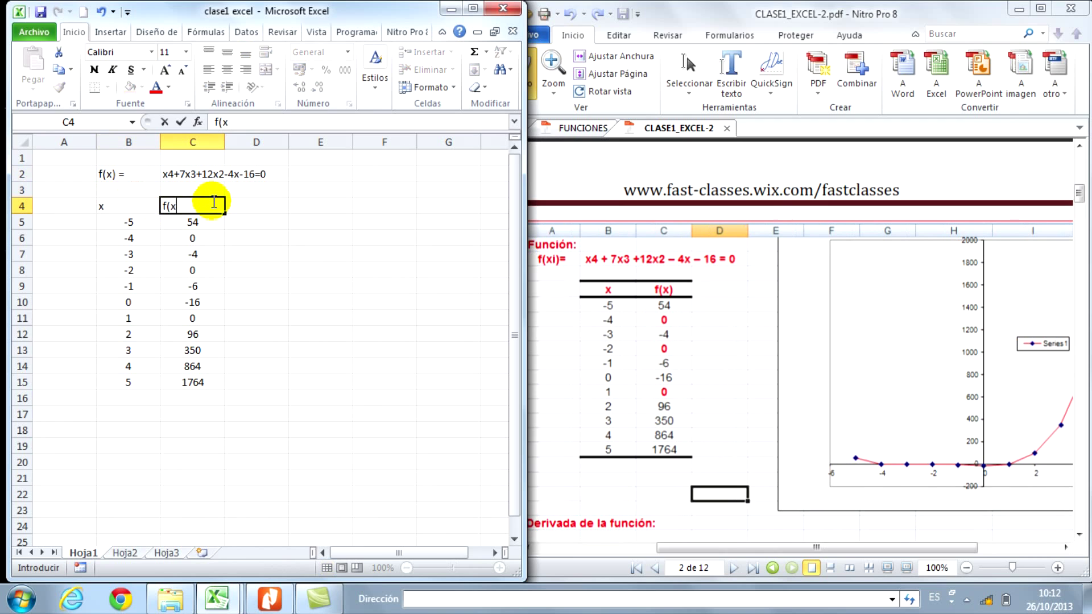
{"action": "type", "text": ")"}
{"action": "key", "text": "Return"}
{"action": "key", "text": "Left"}
{"action": "key", "text": "Up"}
{"action": "key", "text": "Right"}
{"action": "key", "text": "Left"}
{"action": "key", "text": "shift+Right"}
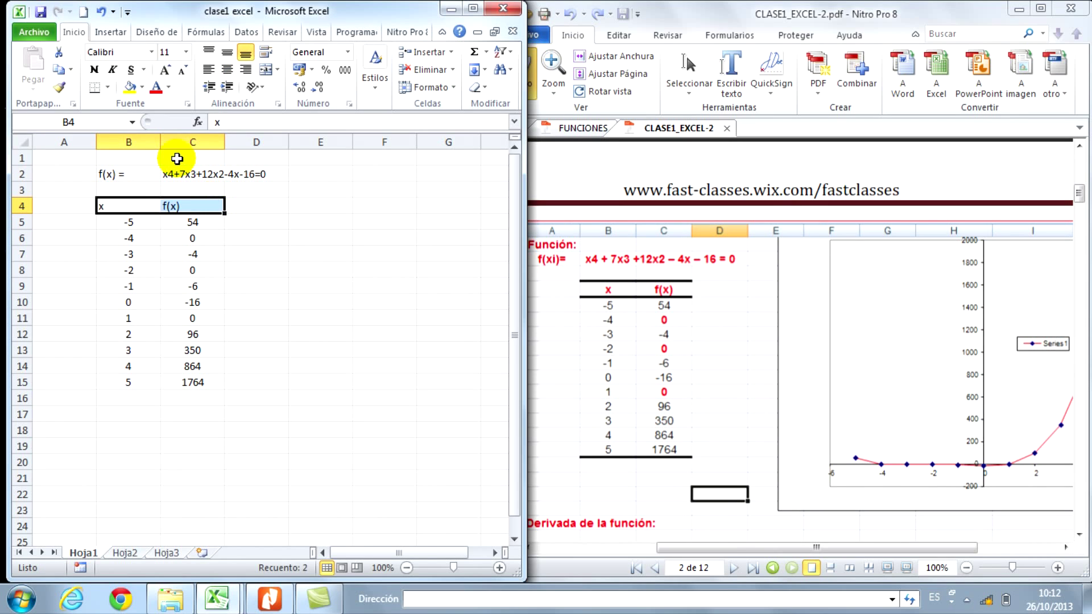
{"action": "left_click", "coordinate": [231, 72]}
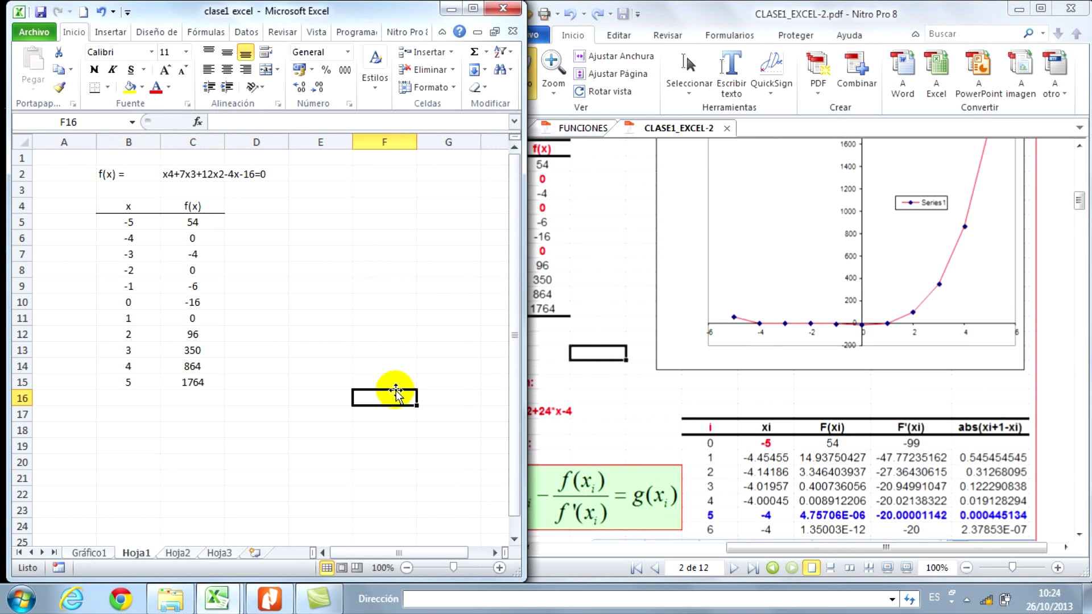
{"action": "left_click_drag", "start_coordinate": [811, 394], "coordinate": [808, 458]}
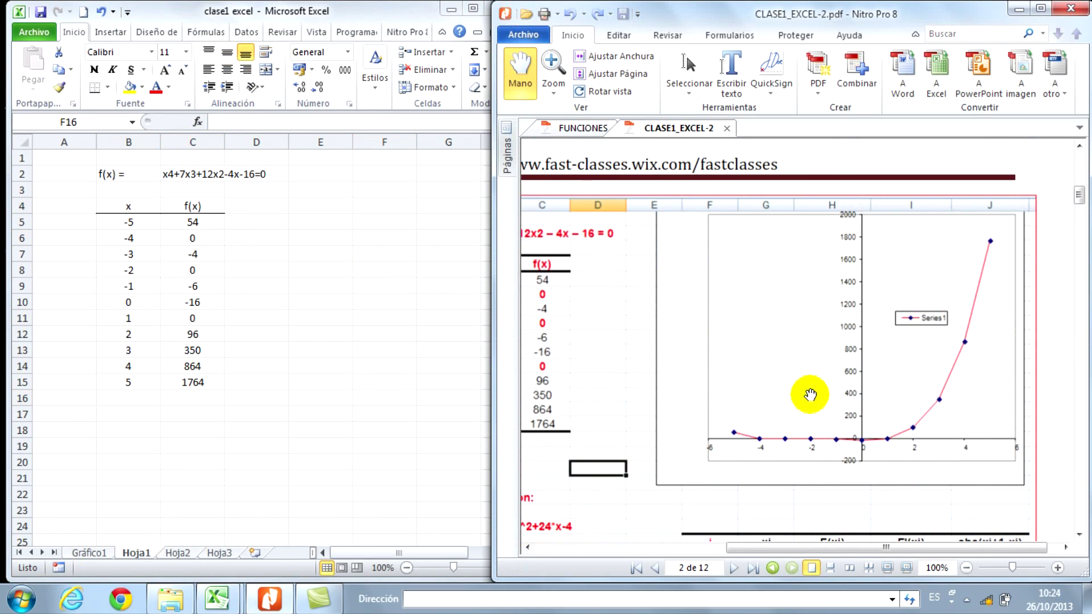
{"action": "scroll", "coordinate": [811, 395], "scroll_direction": "up", "scroll_amount": 1}
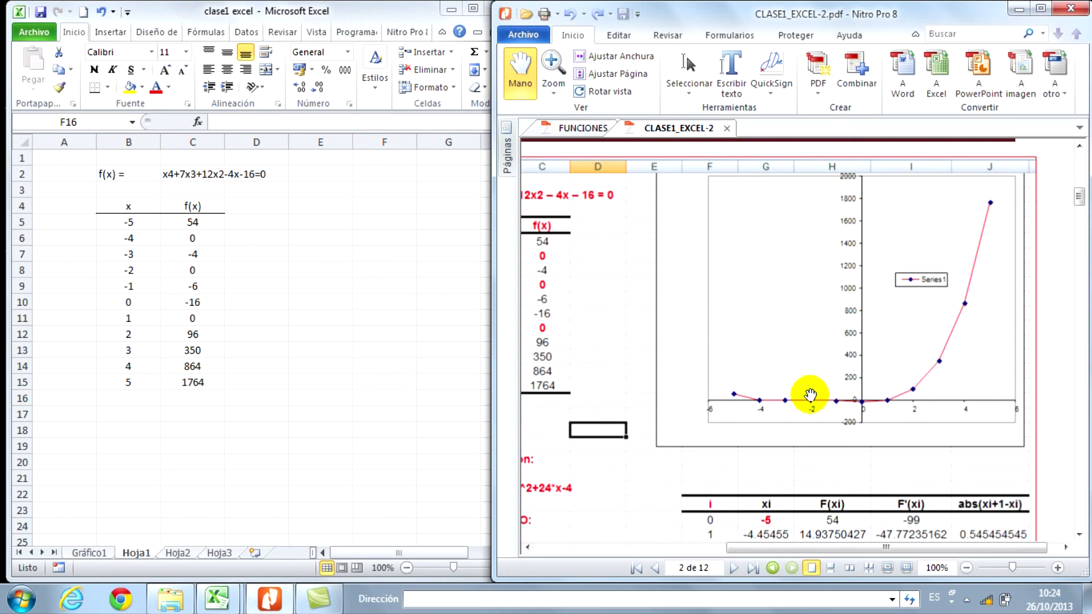
{"action": "scroll", "coordinate": [811, 395], "scroll_direction": "down", "scroll_amount": 1}
{"action": "scroll", "coordinate": [810, 394], "scroll_direction": "up", "scroll_amount": 1}
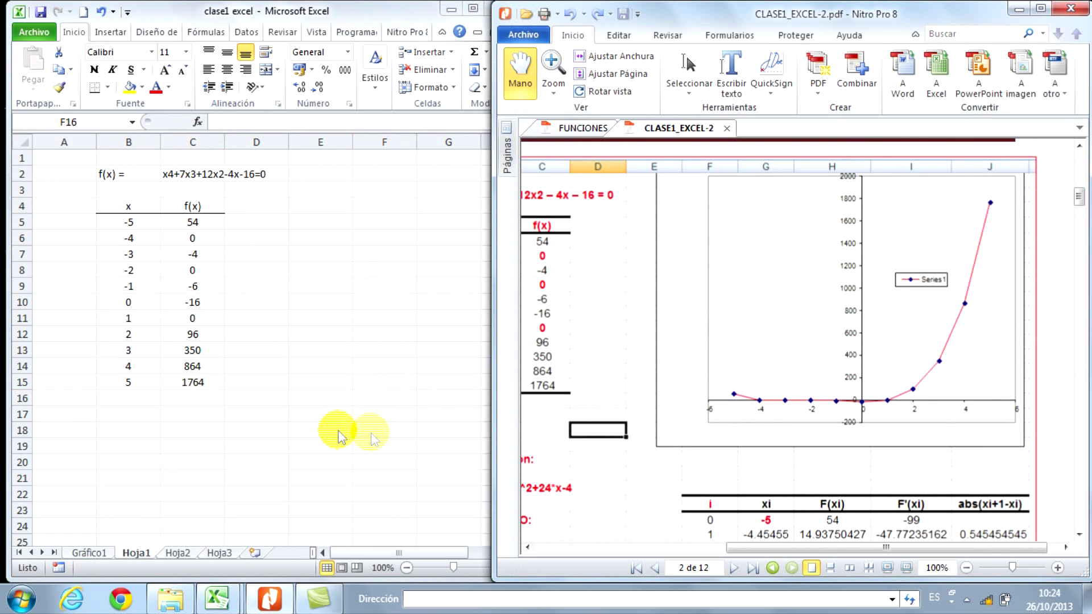
{"action": "left_click", "coordinate": [391, 433]}
{"action": "left_click_drag", "start_coordinate": [353, 555], "coordinate": [376, 555]}
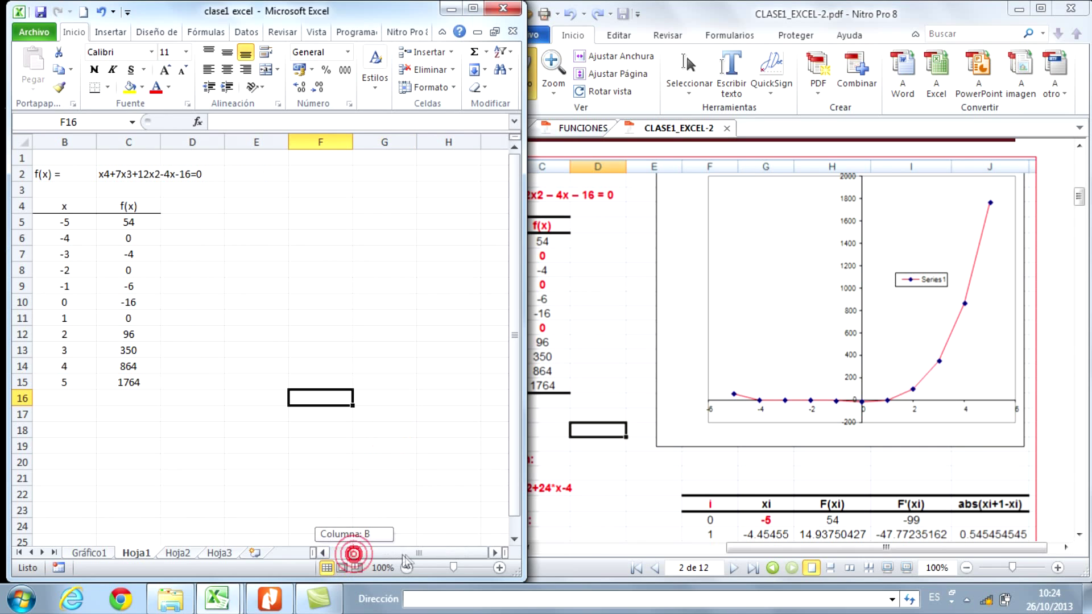
{"action": "left_click", "coordinate": [493, 553]}
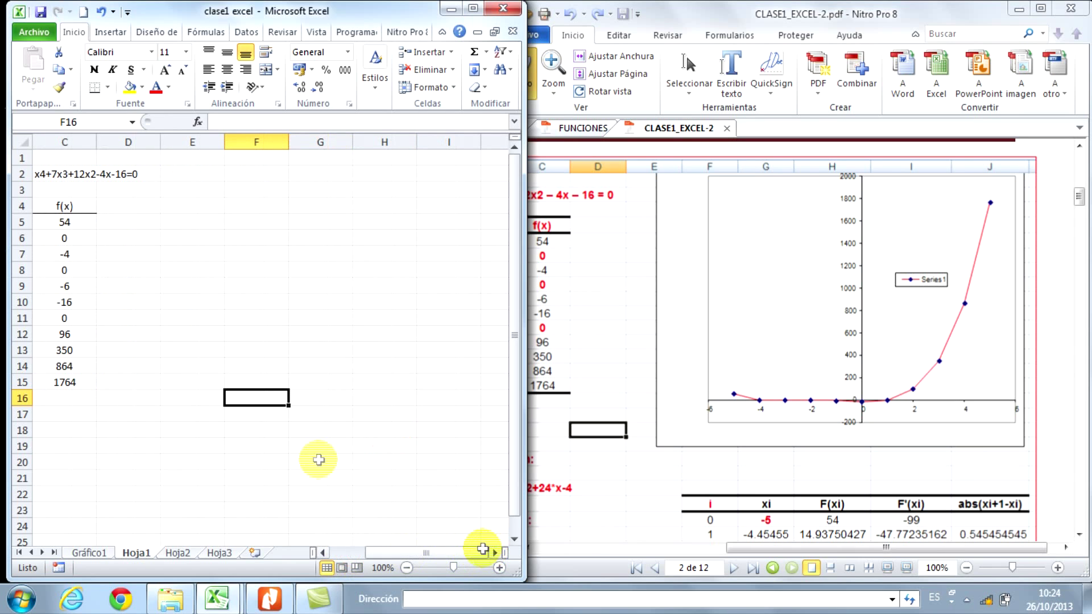
{"action": "left_click", "coordinate": [267, 417]}
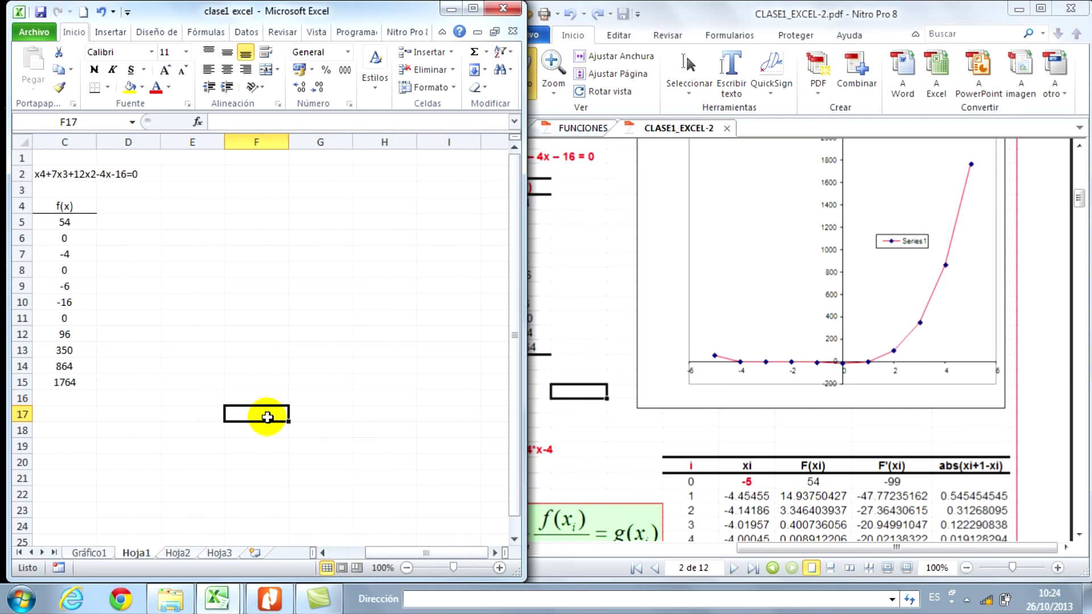
Enter the headers i, xi and f(xi) across F17:H17.
{"action": "type", "text": "i"}
{"action": "key", "text": "Return"}
{"action": "left_click", "coordinate": [267, 417]}
{"action": "key", "text": "Right"}
{"action": "type", "text": "xi"}
{"action": "key", "text": "Right"}
{"action": "type", "text": "f(xi"}
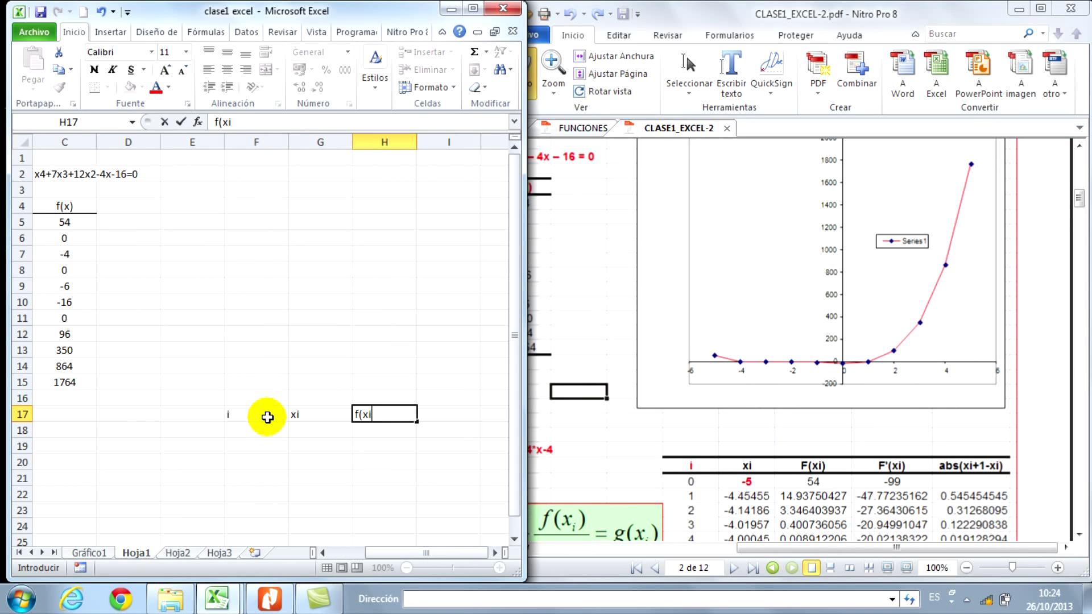
{"action": "type", "text": ")"}
{"action": "key", "text": "Right"}
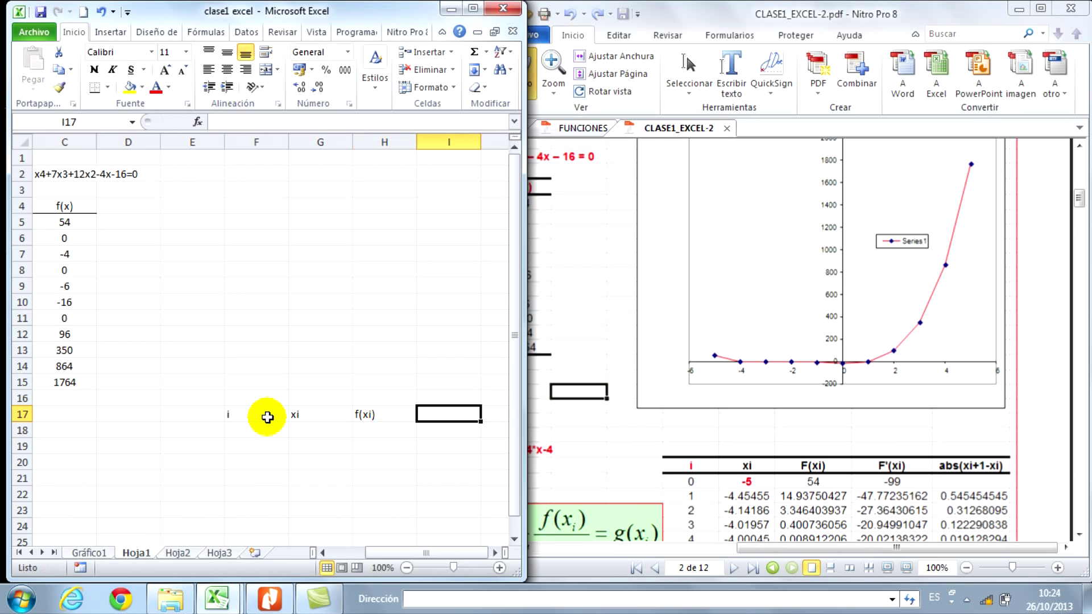
Add the F'(xi) and abs(xi+1-xi) headers and select the header row F17:J17.
{"action": "type", "text": "F'"}
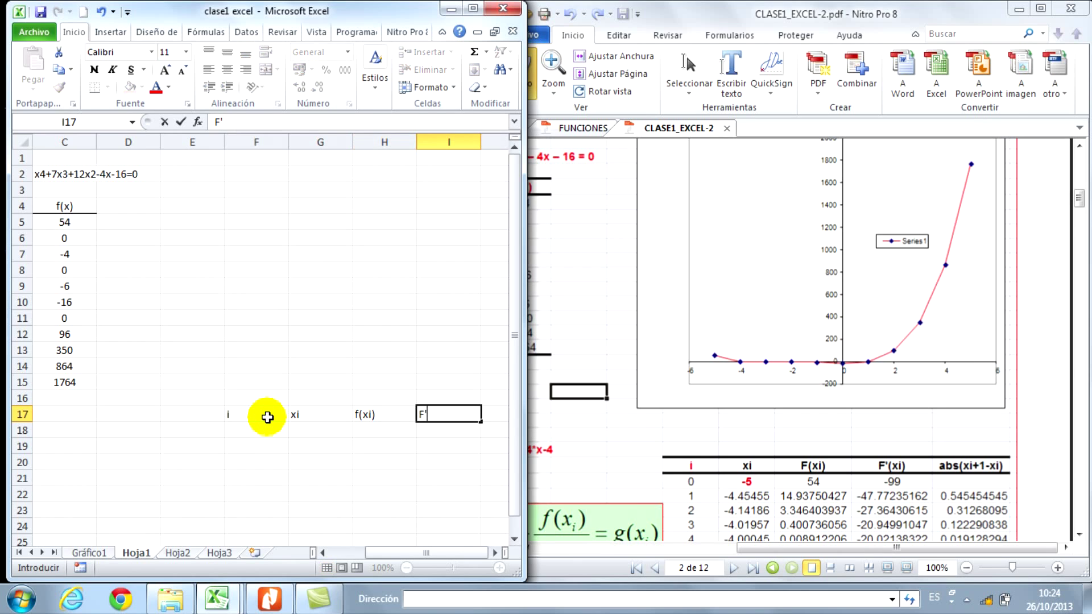
{"action": "type", "text": "(xi)"}
{"action": "key", "text": "Right"}
{"action": "type", "text": "abs("}
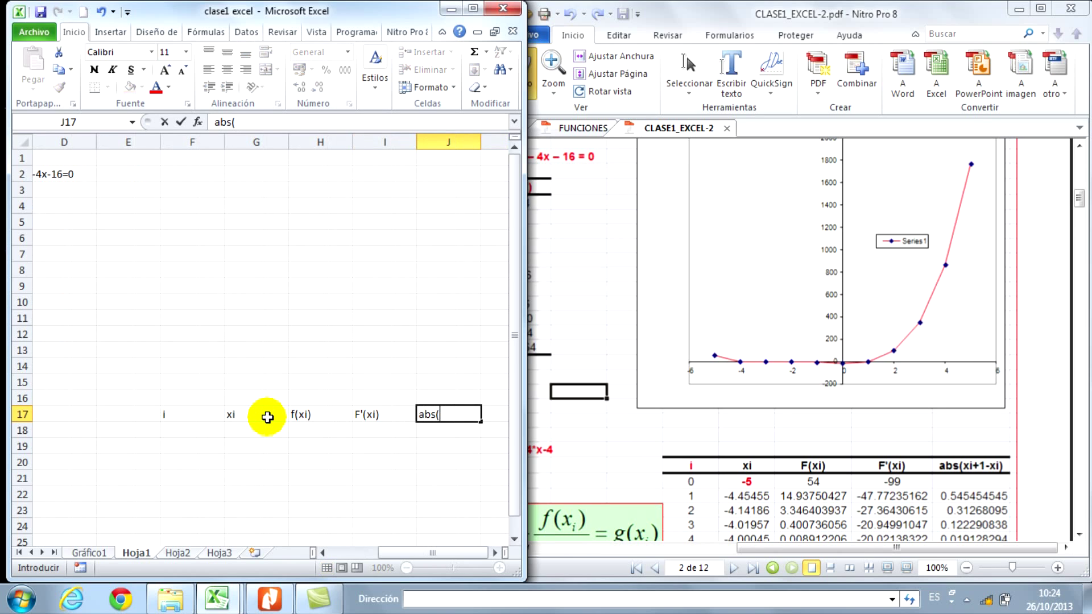
{"action": "type", "text": "xi+"}
{"action": "type", "text": "1-xi"}
{"action": "left_click", "coordinate": [268, 422]}
{"action": "left_click_drag", "start_coordinate": [171, 415], "coordinate": [449, 415]}
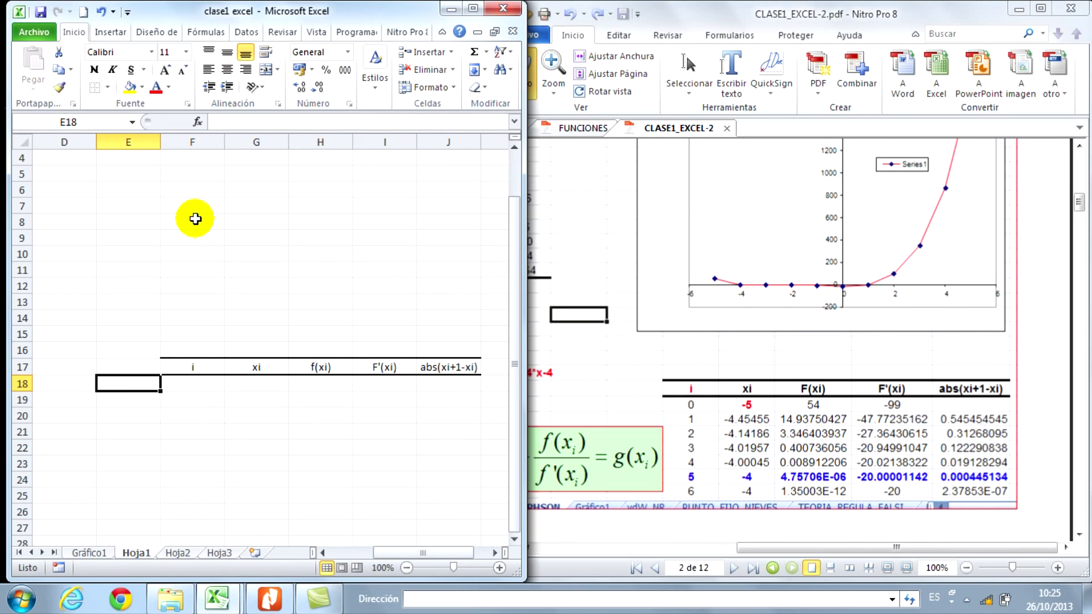
{"action": "type", "text": "derivada de"}
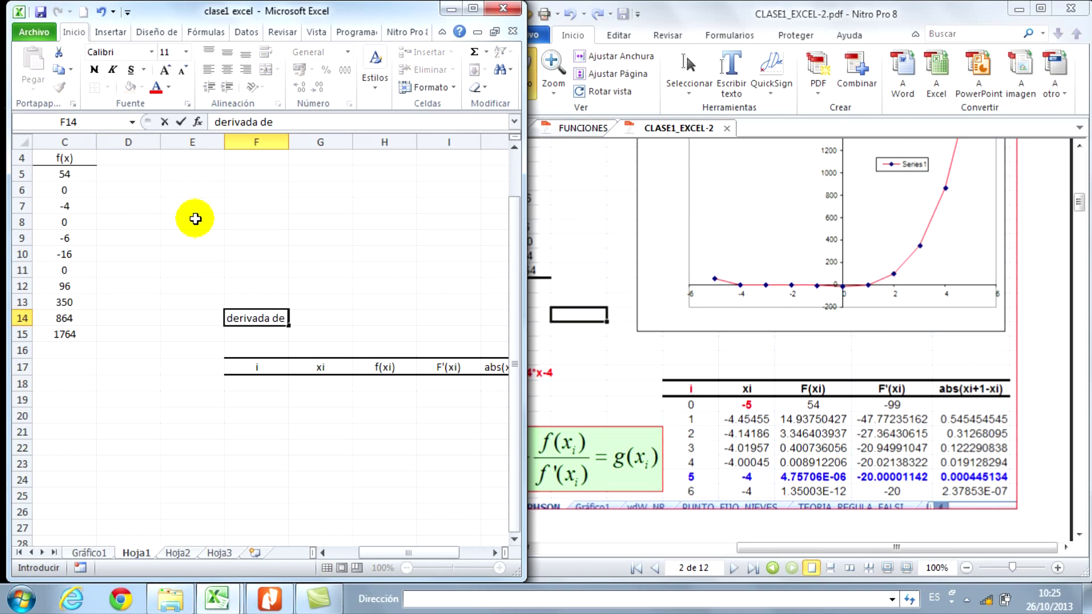
Complete 'derivada de f(x) es:' in F14 and f'(x)=4x3+21x2+24x-4 in H14, checking the PDF.
{"action": "type", "text": "fx"}
{"action": "key", "text": "BackSpace"}
{"action": "type", "text": "(x"}
{"action": "type", "text": ") es:"}
{"action": "key", "text": "Tab"}
{"action": "key", "text": "Tab"}
{"action": "type", "text": "f(x"}
{"action": "key", "text": "BackSpace"}
{"action": "key", "text": "BackSpace"}
{"action": "key", "text": "BackSpace"}
{"action": "type", "text": "'(x)="}
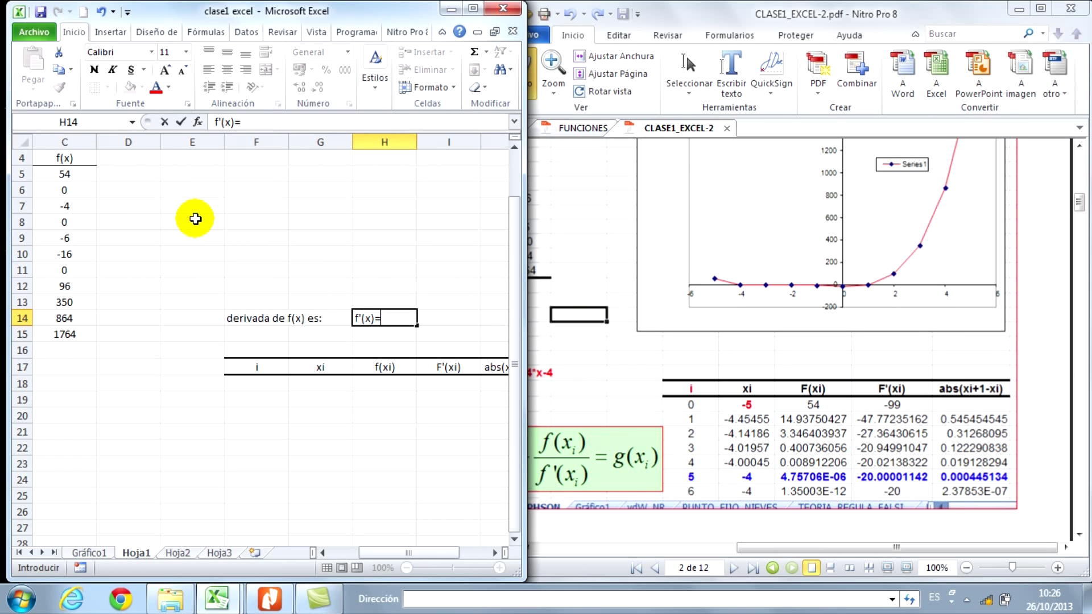
{"action": "type", "text": "4x3+"}
{"action": "left_click", "coordinate": [624, 397]}
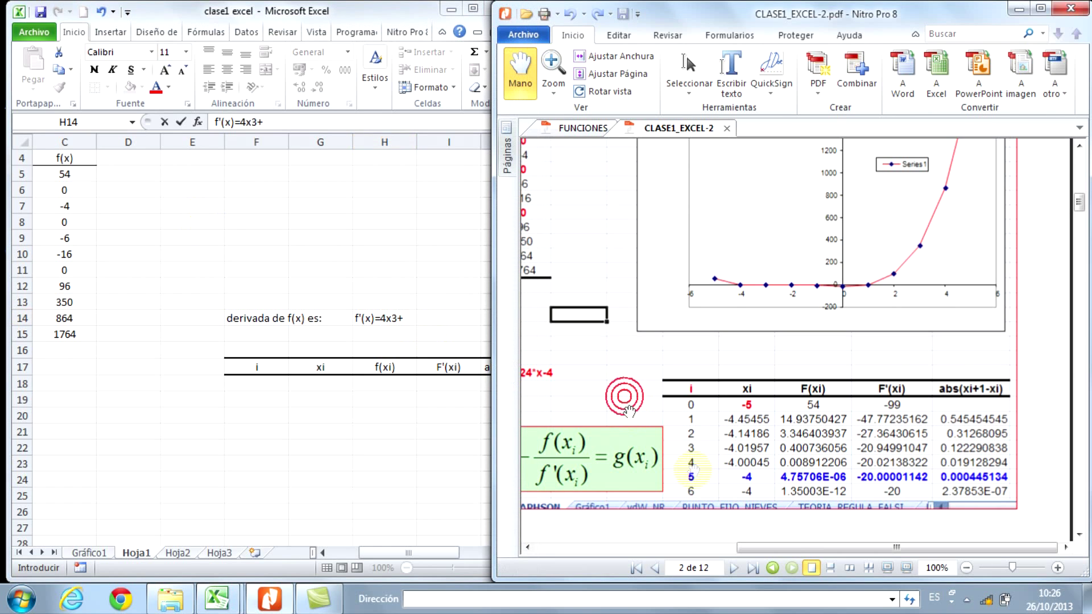
{"action": "left_click_drag", "start_coordinate": [784, 543], "coordinate": [696, 545]}
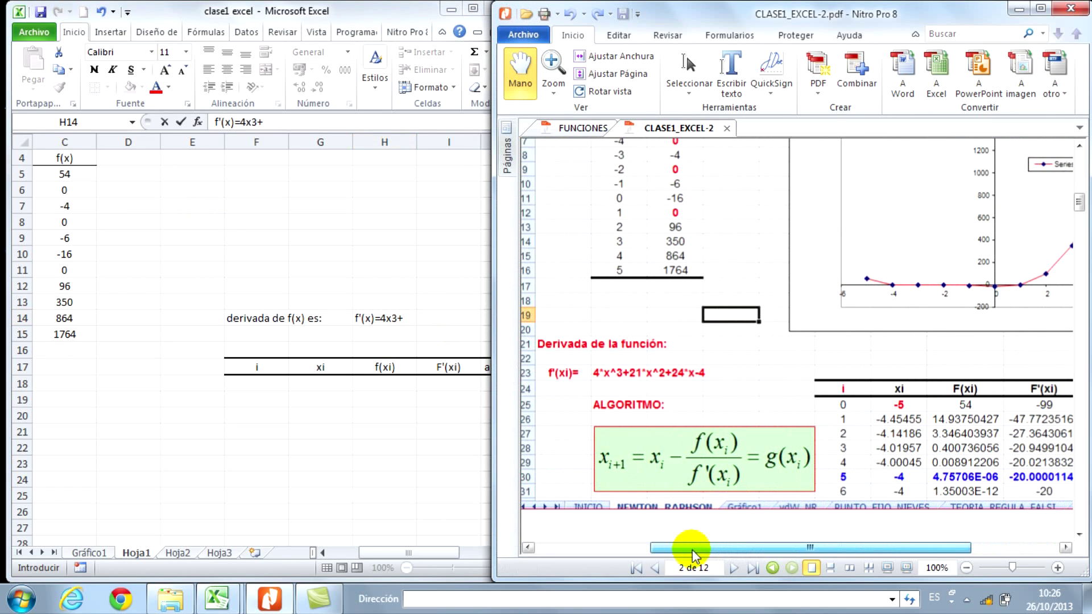
{"action": "left_click", "coordinate": [409, 314]}
{"action": "type", "text": "21x2+24x-"}
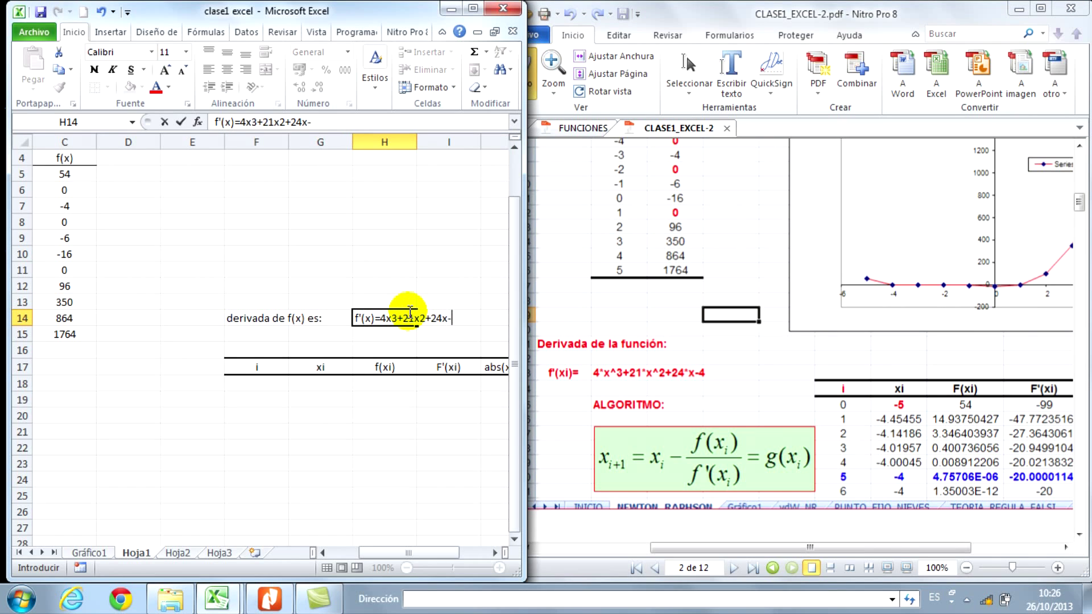
{"action": "type", "text": "4"}
{"action": "key", "text": "Return"}
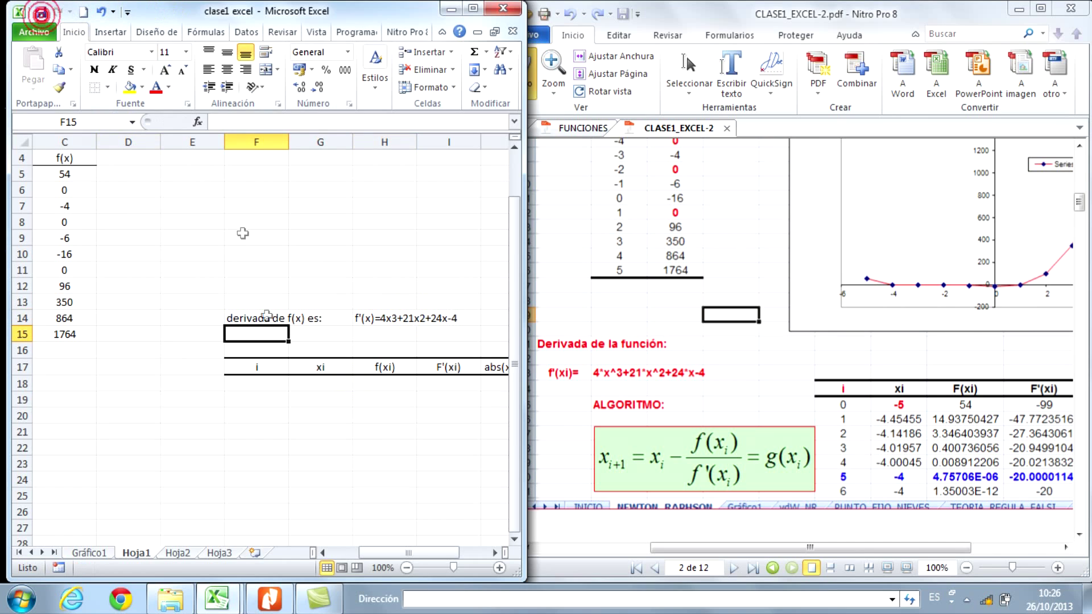
{"action": "left_click", "coordinate": [262, 401]}
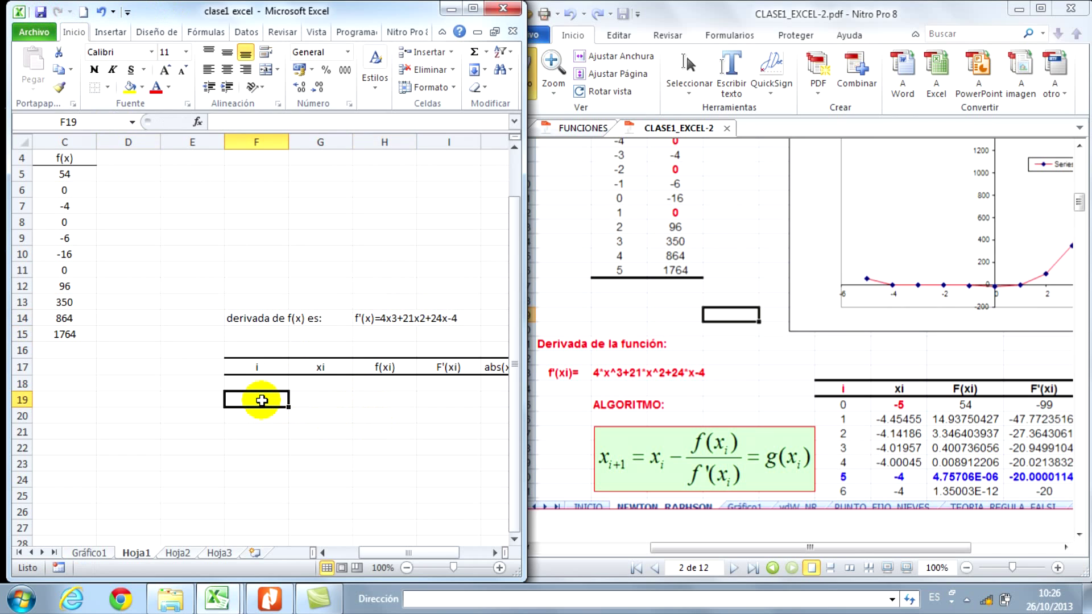
Number the iterations 0 through 6 down F18:F24, after checking the PDF guide.
{"action": "left_click", "coordinate": [544, 392]}
{"action": "scroll", "coordinate": [612, 372], "scroll_direction": "down", "scroll_amount": 1}
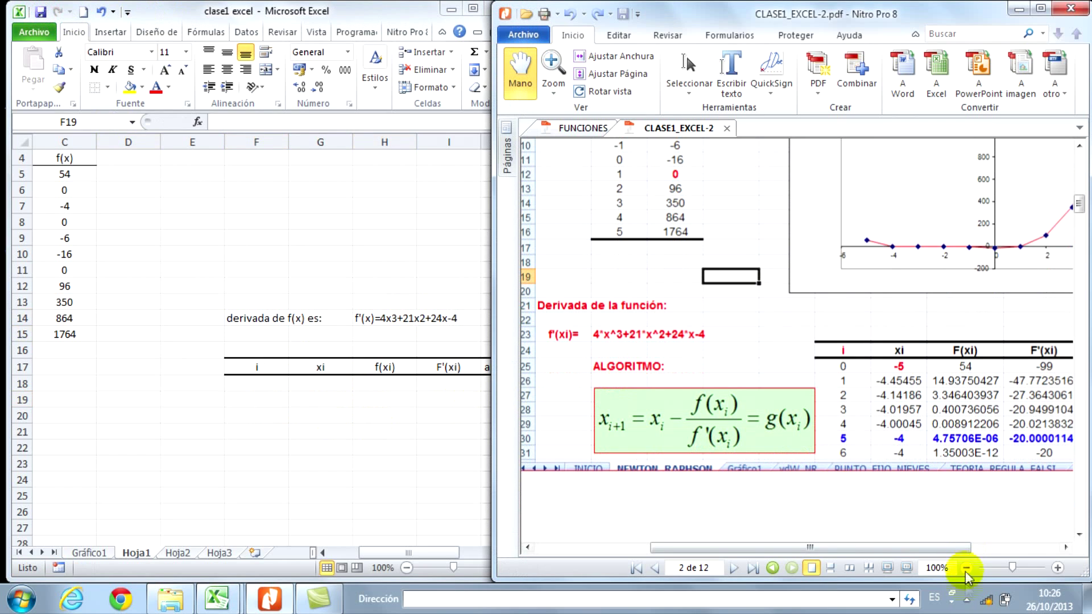
{"action": "left_click_drag", "start_coordinate": [956, 547], "coordinate": [1034, 547]}
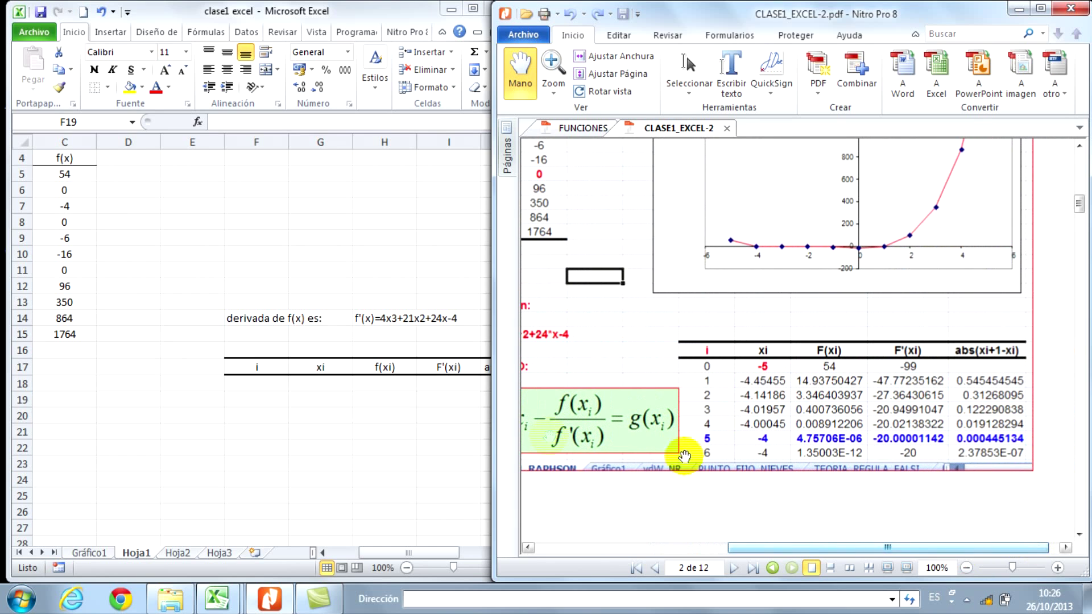
{"action": "left_click", "coordinate": [227, 381]}
{"action": "type", "text": "0 1 2 3"}
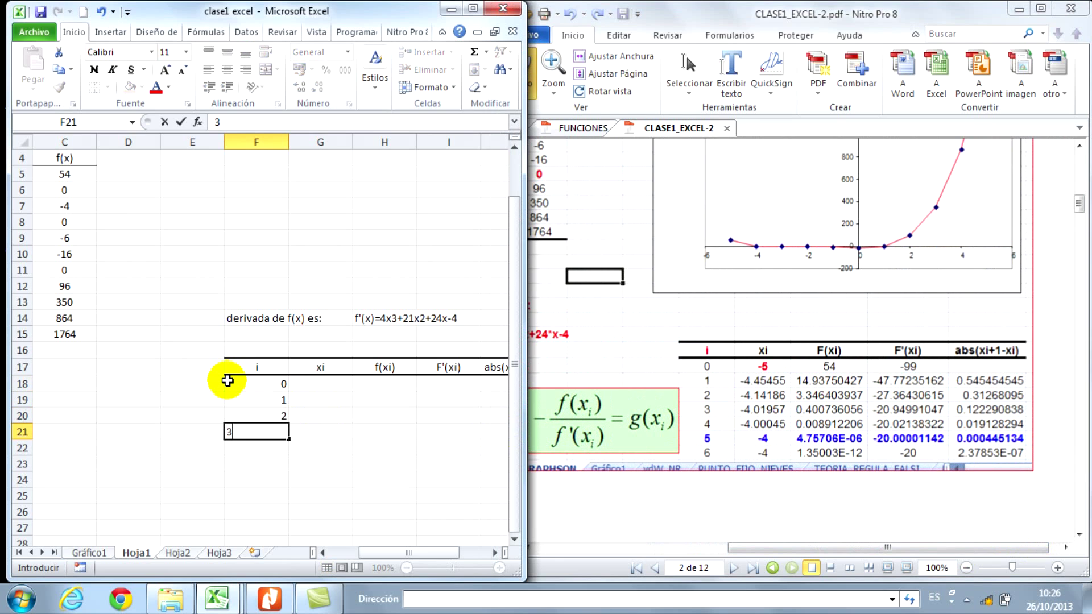
{"action": "key", "text": "Return"}
{"action": "type", "text": "4"}
{"action": "key", "text": "Return"}
{"action": "type", "text": "5"}
{"action": "key", "text": "Return"}
{"action": "type", "text": "6"}
{"action": "key", "text": "Return"}
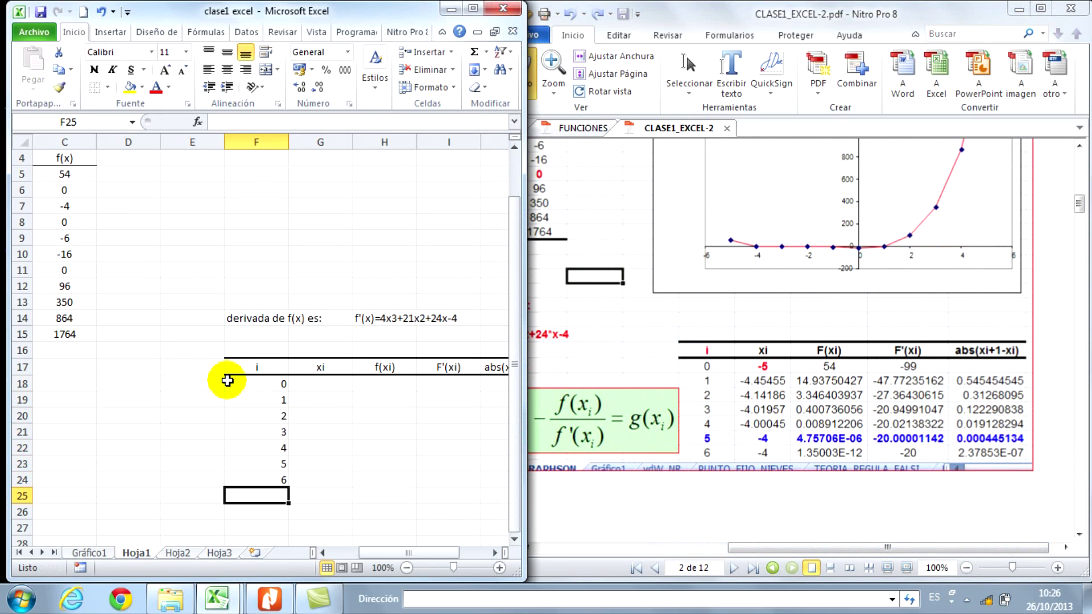
Centre the table body F18:J25 and colour the iteration number 5 in F23 blue.
{"action": "mouse_move", "coordinate": [246, 380]}
{"action": "left_mouse_down"}
{"action": "mouse_move", "coordinate": [393, 421]}
{"action": "mouse_move", "coordinate": [497, 561]}
{"action": "mouse_move", "coordinate": [487, 493]}
{"action": "left_mouse_up"}
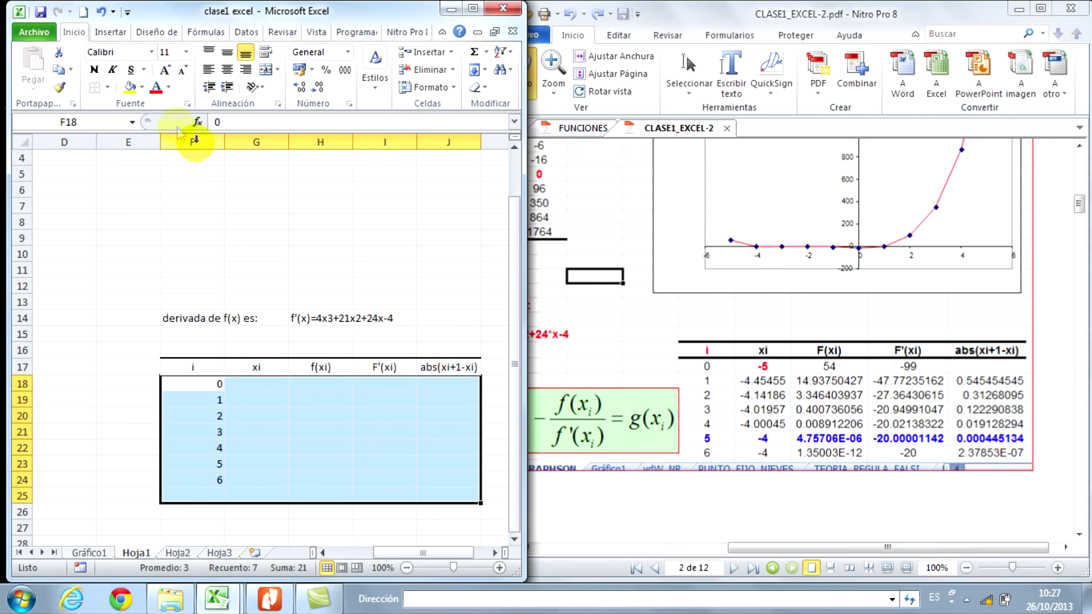
{"action": "left_click", "coordinate": [225, 70]}
{"action": "left_click", "coordinate": [196, 384]}
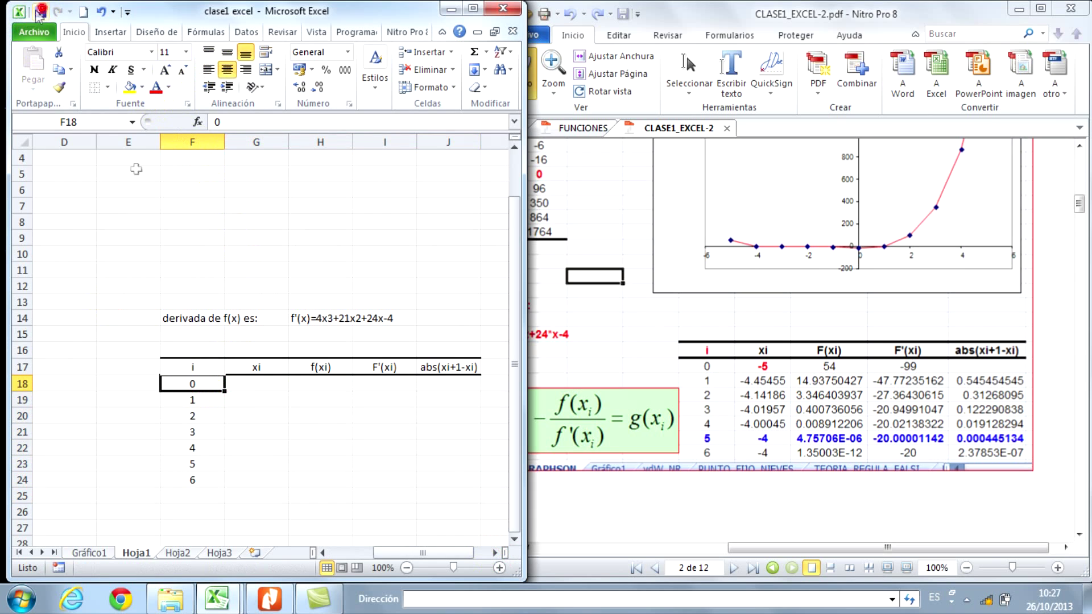
{"action": "left_click", "coordinate": [195, 463]}
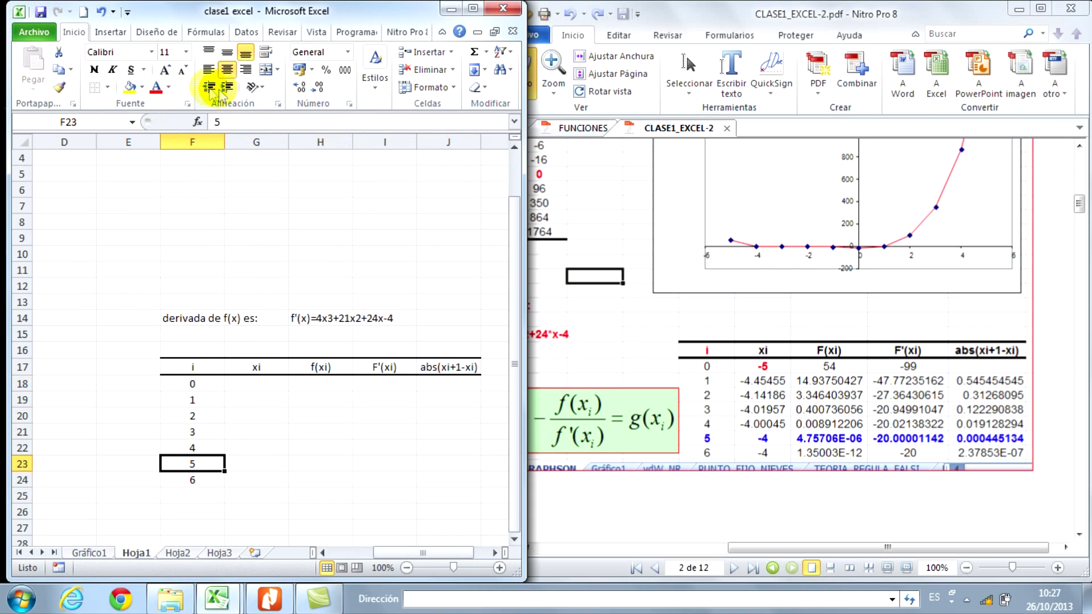
{"action": "left_click", "coordinate": [169, 88]}
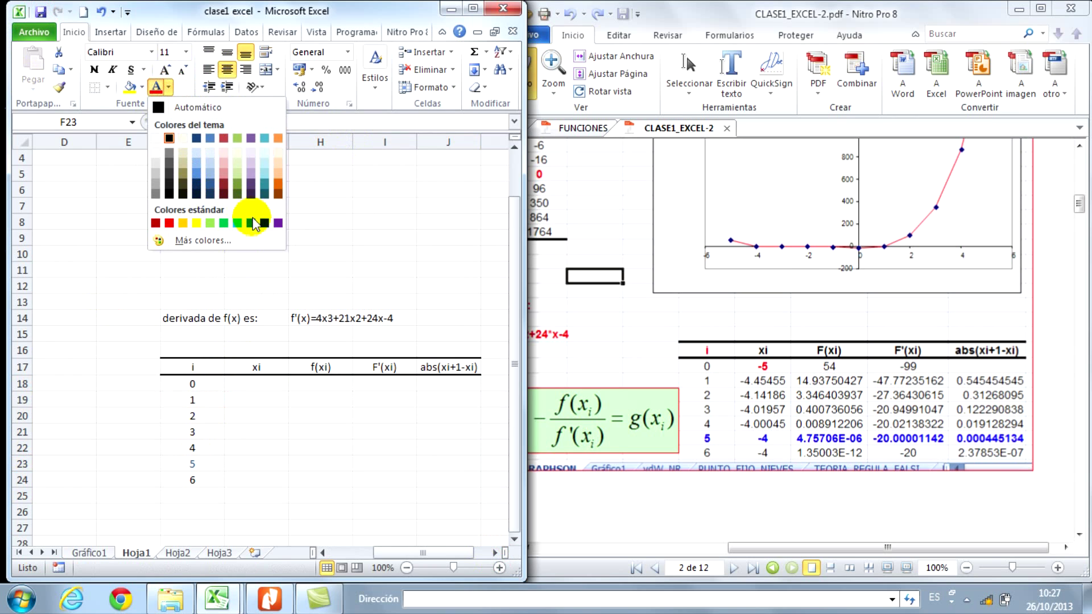
{"action": "left_click", "coordinate": [251, 224]}
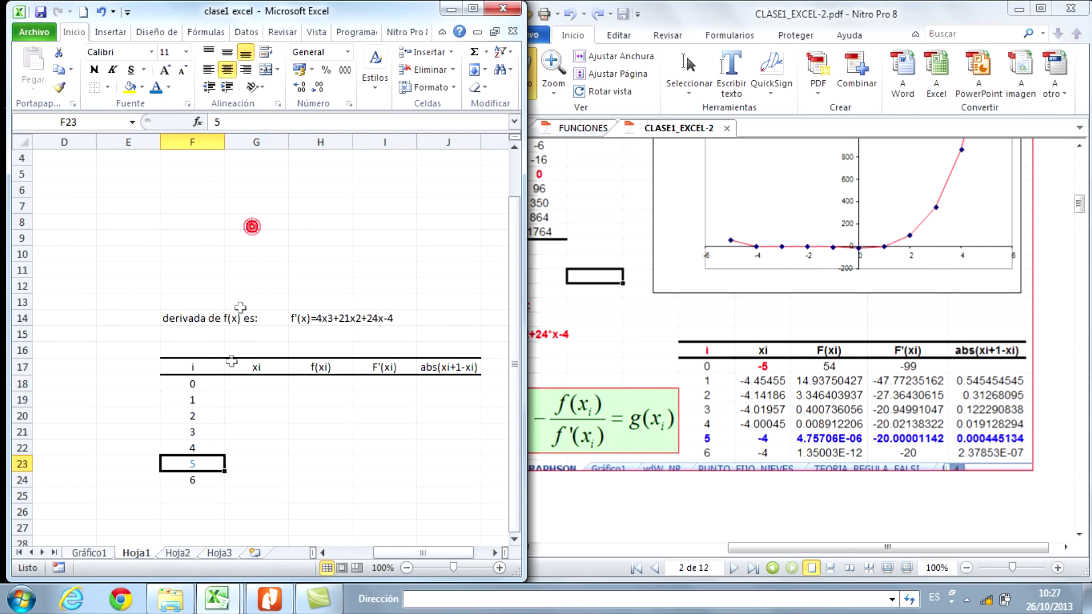
{"action": "left_click", "coordinate": [255, 386]}
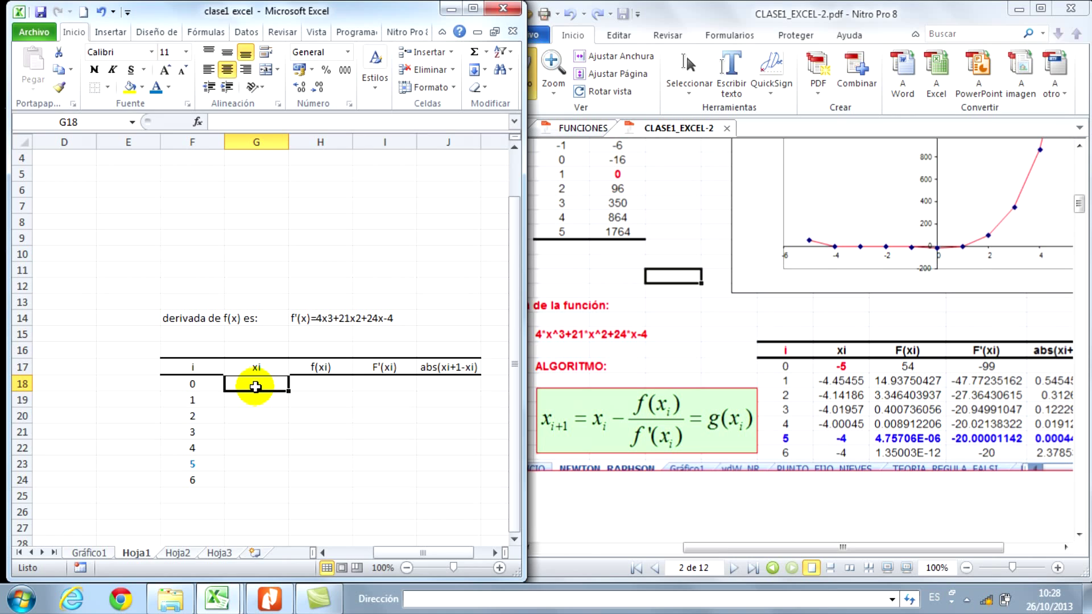
Set the starting value x0 = -5 in G18, checking the PDF guide.
{"action": "type", "text": "-5"}
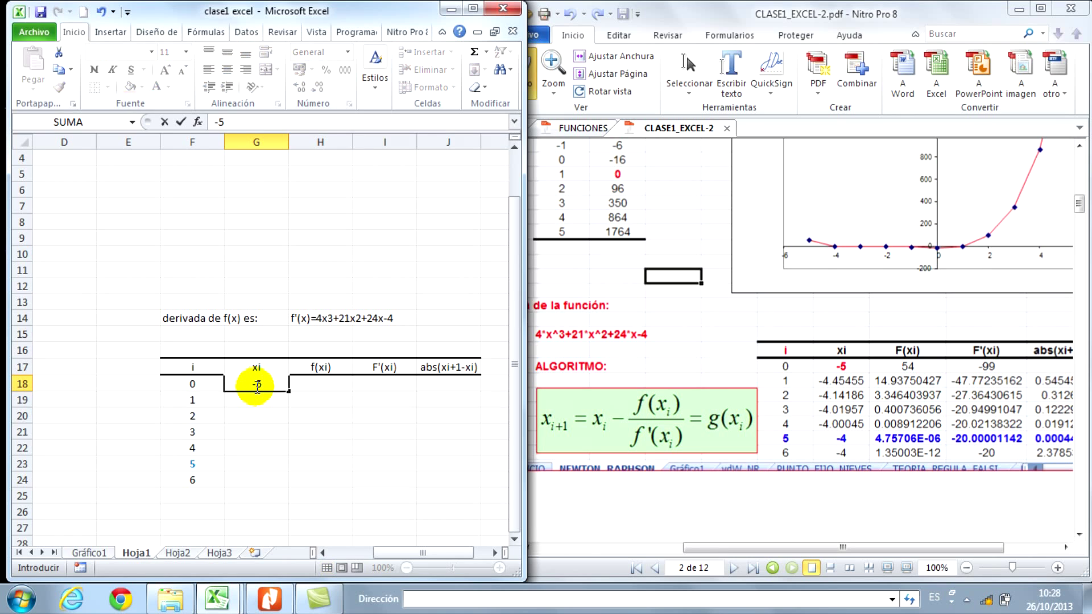
{"action": "key", "text": "Tab"}
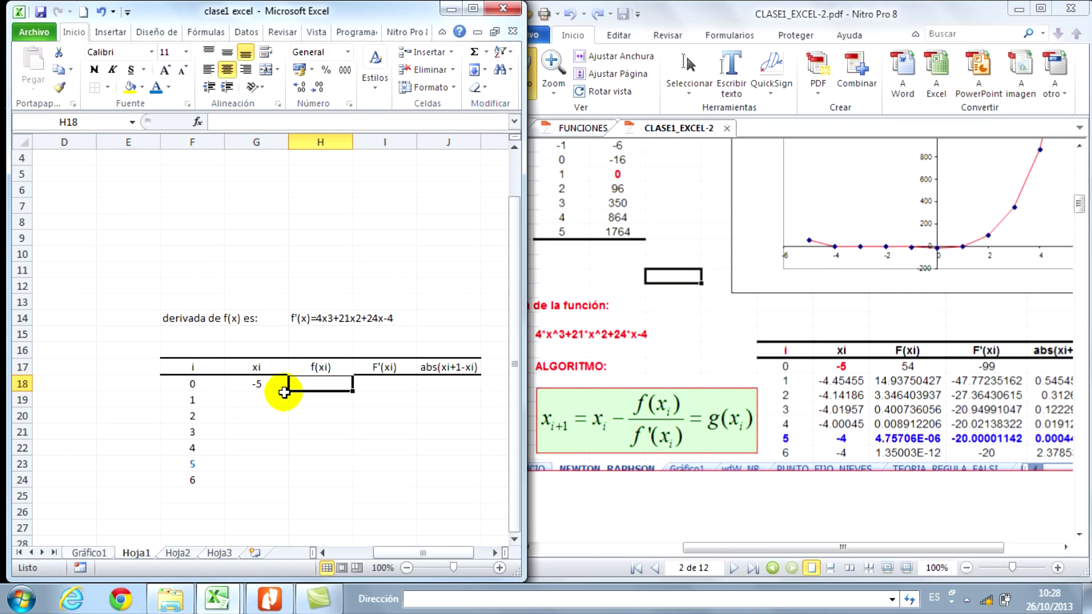
{"action": "type", "text": "="}
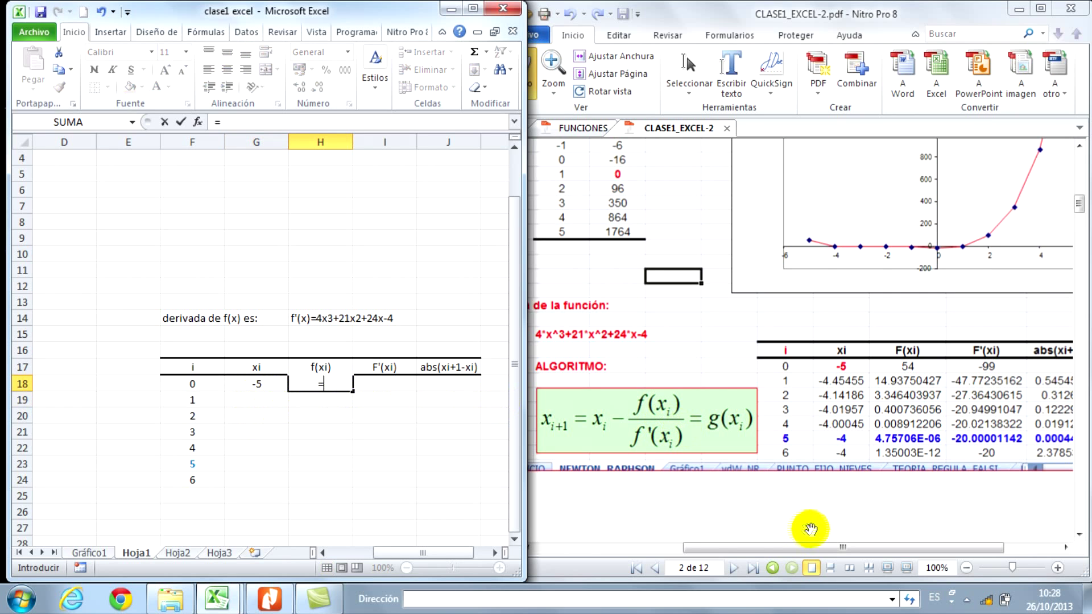
{"action": "left_click_drag", "start_coordinate": [814, 546], "coordinate": [805, 560]}
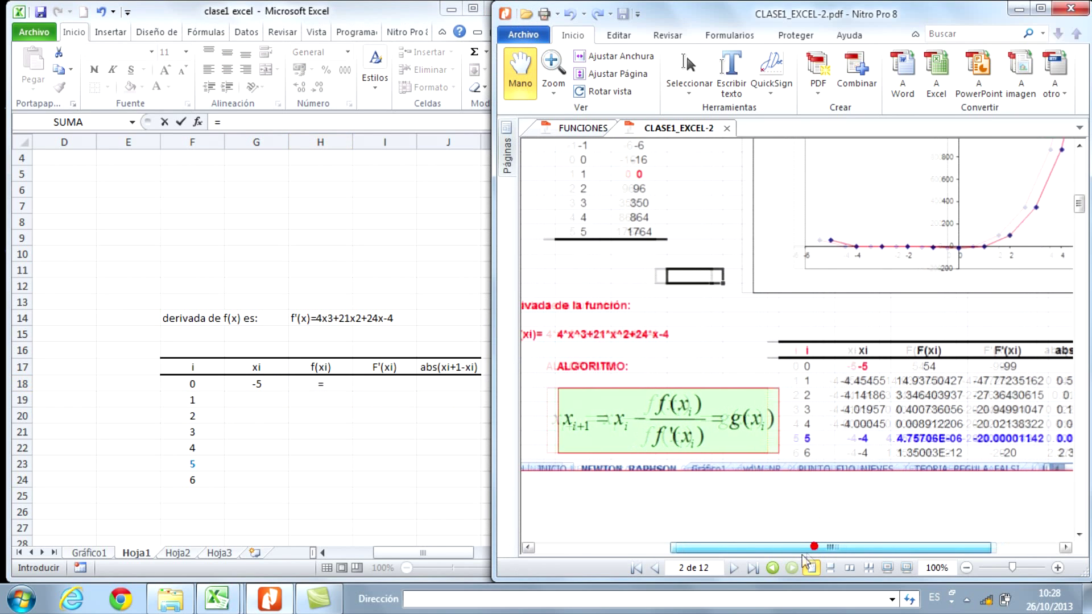
{"action": "left_click", "coordinate": [337, 385]}
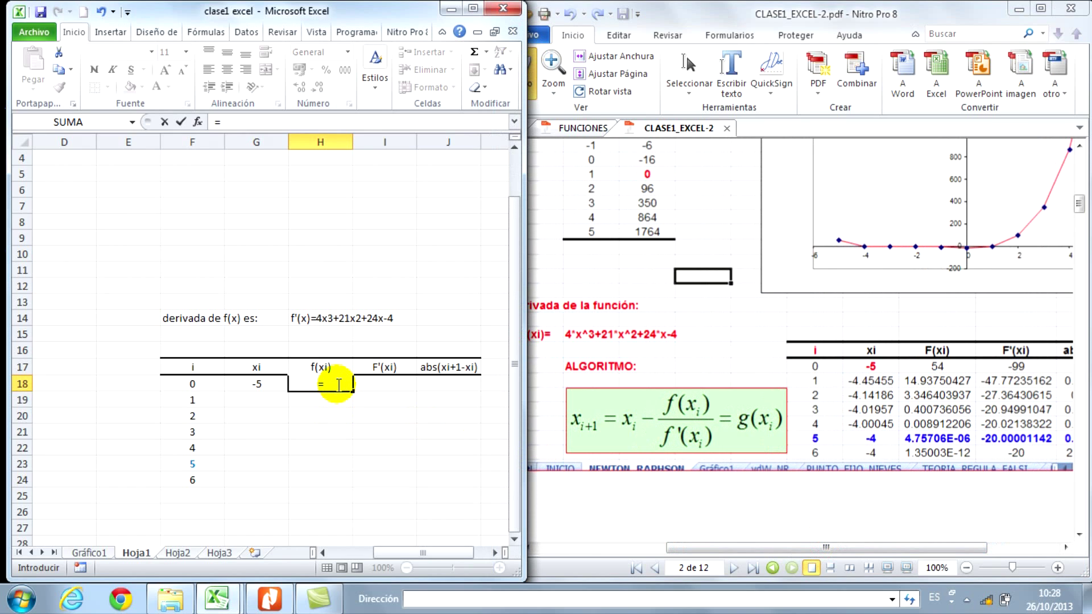
{"action": "type", "text": "4"}
Enter the derivative formula =4*G18^3+21*G18^2+24*G18-4 in H18, giving -99.
{"action": "key", "text": "BackSpace"}
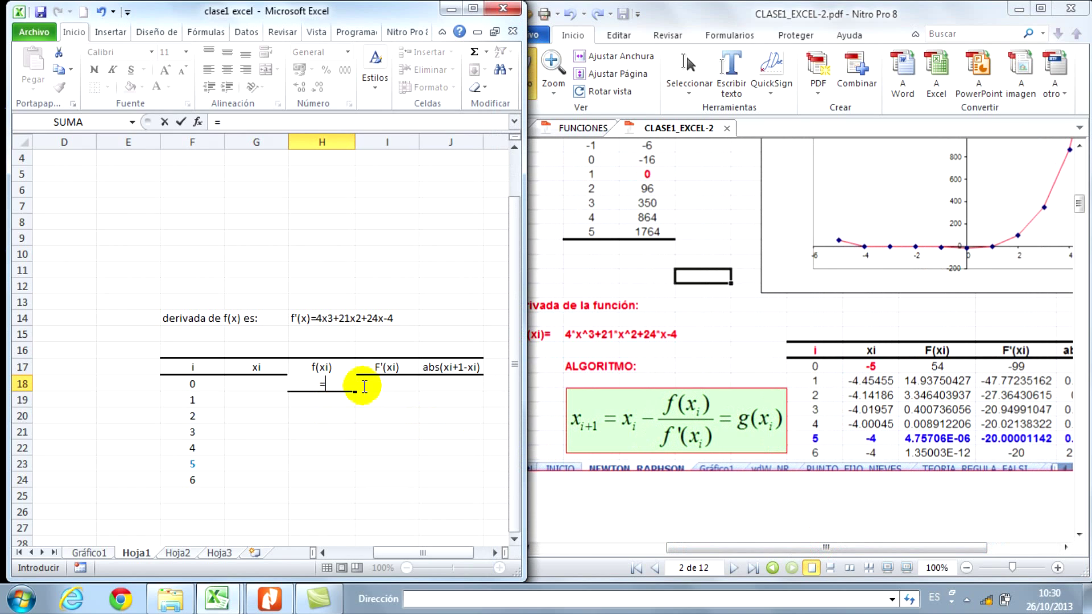
{"action": "type", "text": "4*"}
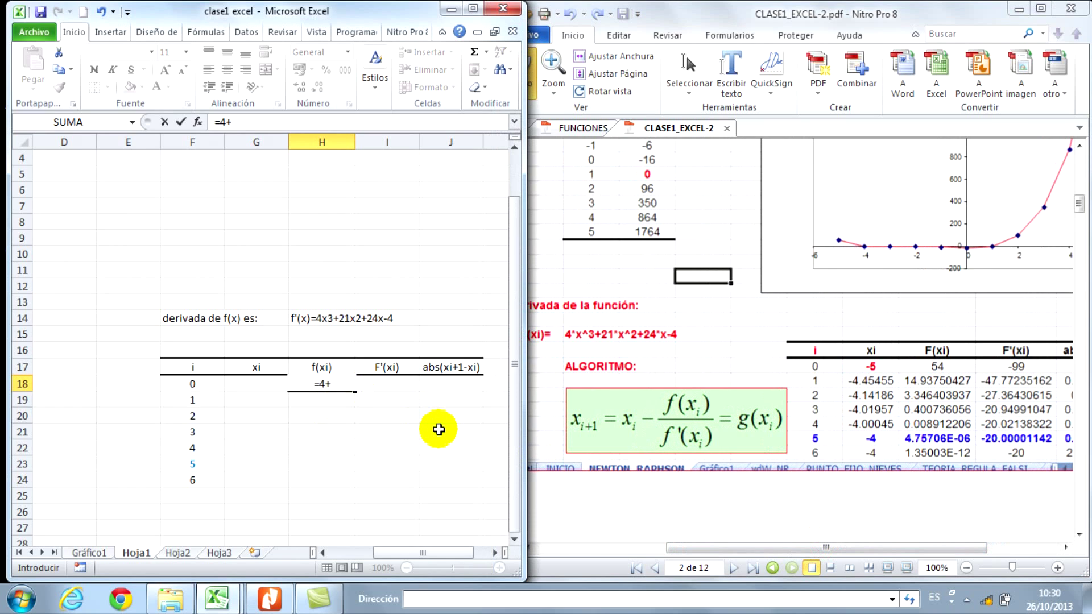
{"action": "key", "text": "Left"}
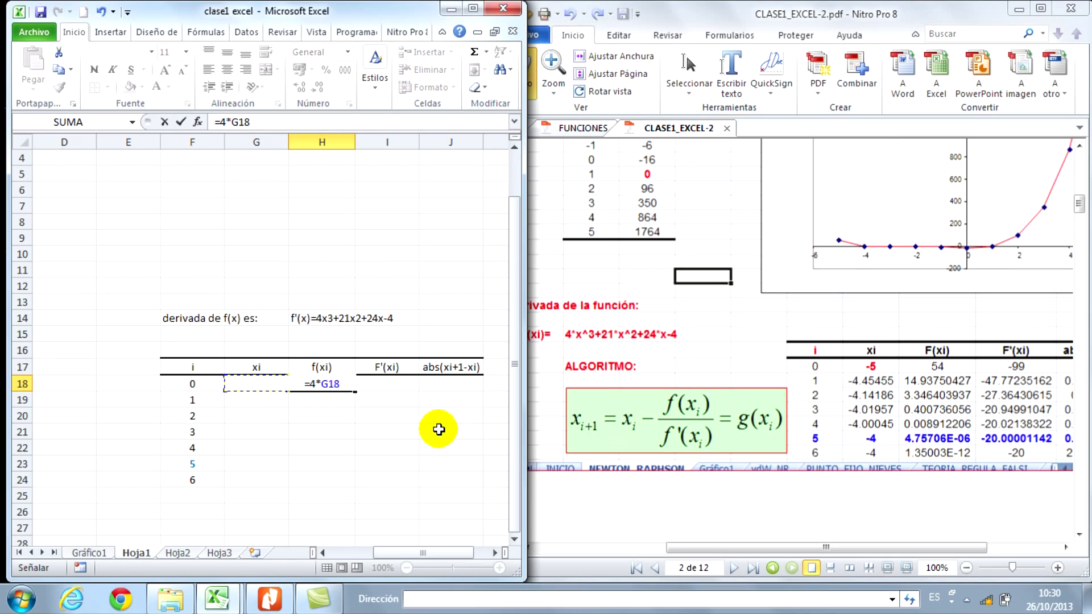
{"action": "type", "text": "^3"}
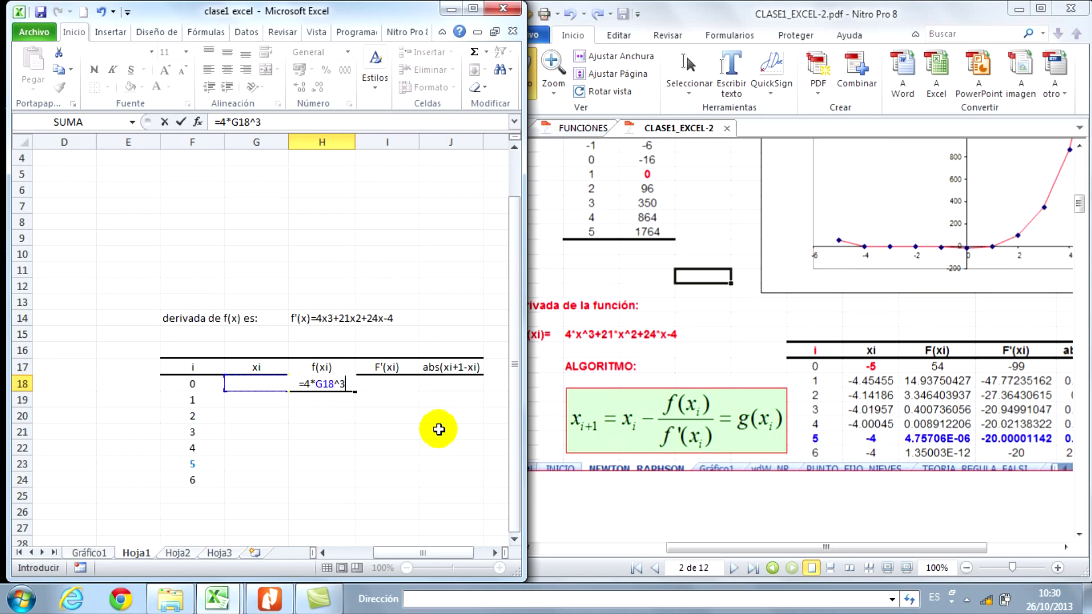
{"action": "type", "text": "+"}
{"action": "type", "text": "21"}
{"action": "type", "text": "*"}
{"action": "key", "text": "Left"}
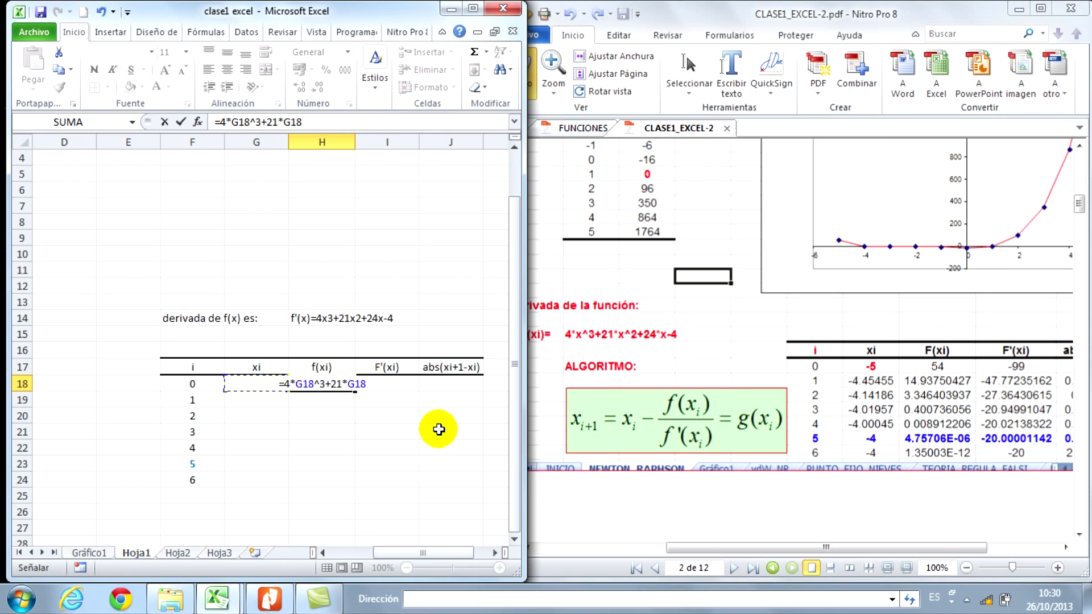
{"action": "type", "text": "^2"}
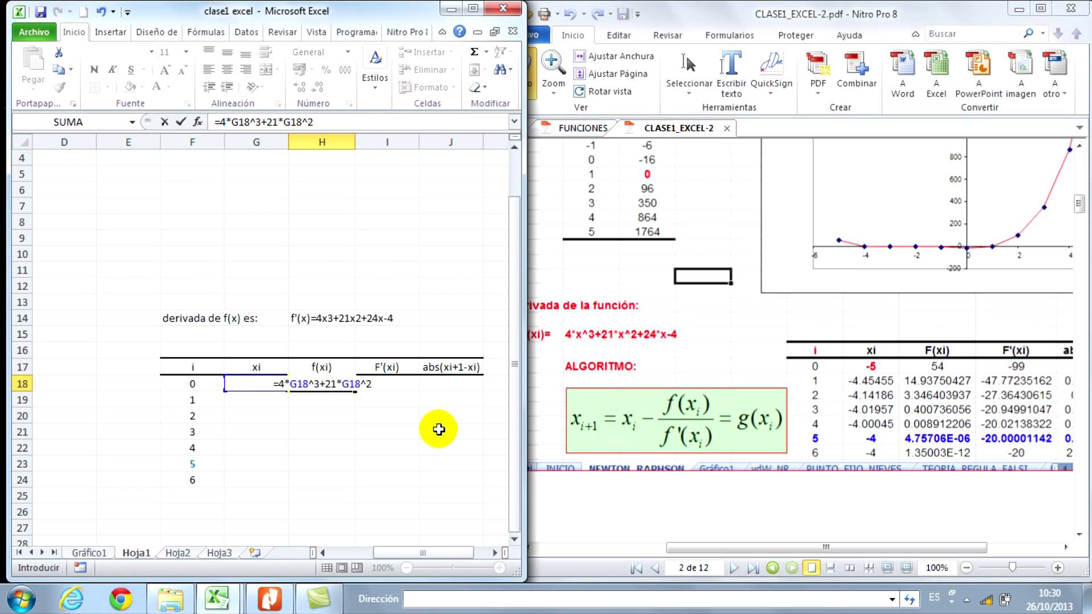
{"action": "type", "text": "+24*"}
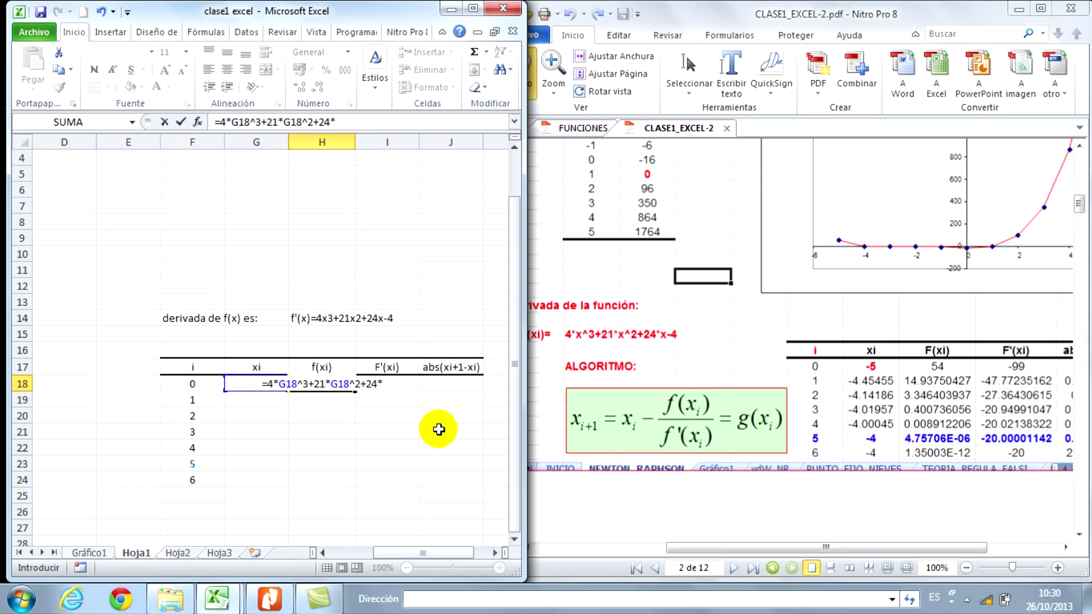
{"action": "key", "text": "Left"}
{"action": "type", "text": "-4"}
{"action": "key", "text": "Return"}
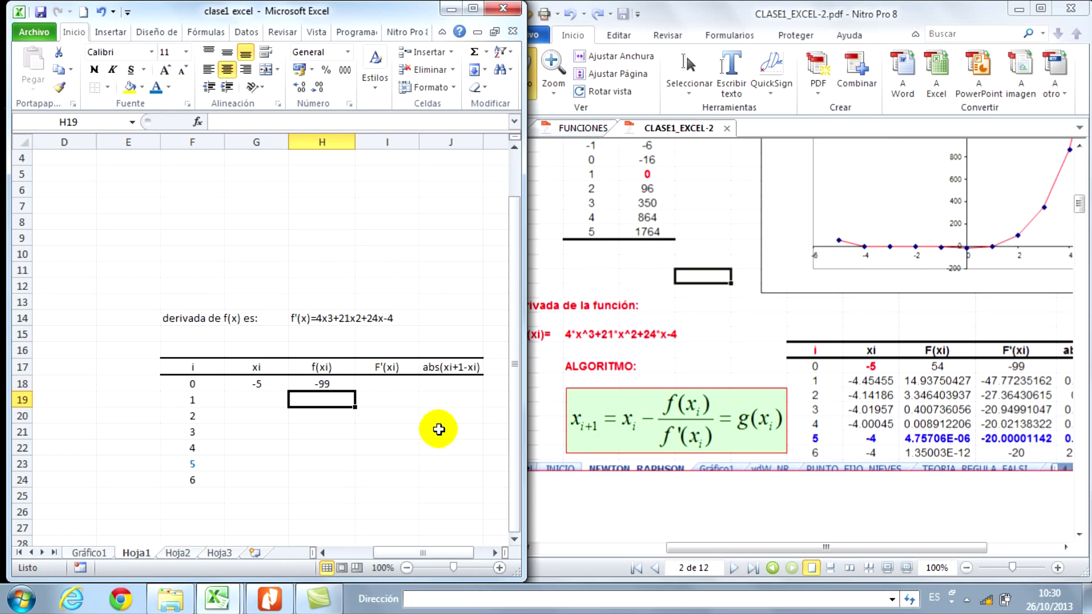
{"action": "left_click", "coordinate": [339, 383]}
Re-edit the H18 formula so f(x0) = 54 shows there, with f'(x0) = -99 in I18.
{"action": "double_click", "coordinate": [340, 383]}
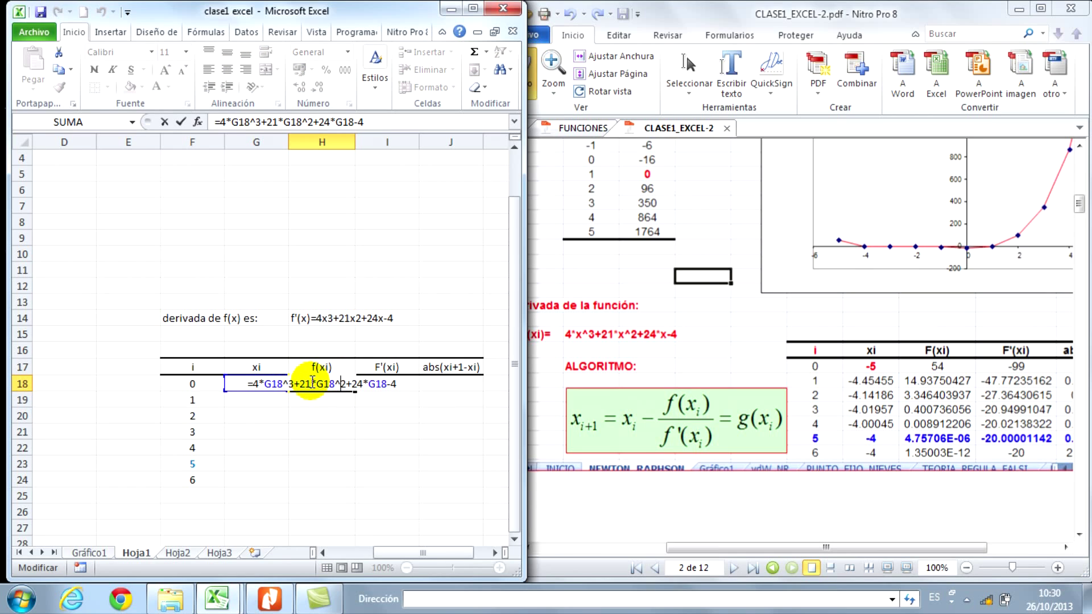
{"action": "key", "text": "Return"}
{"action": "left_click", "coordinate": [382, 431]}
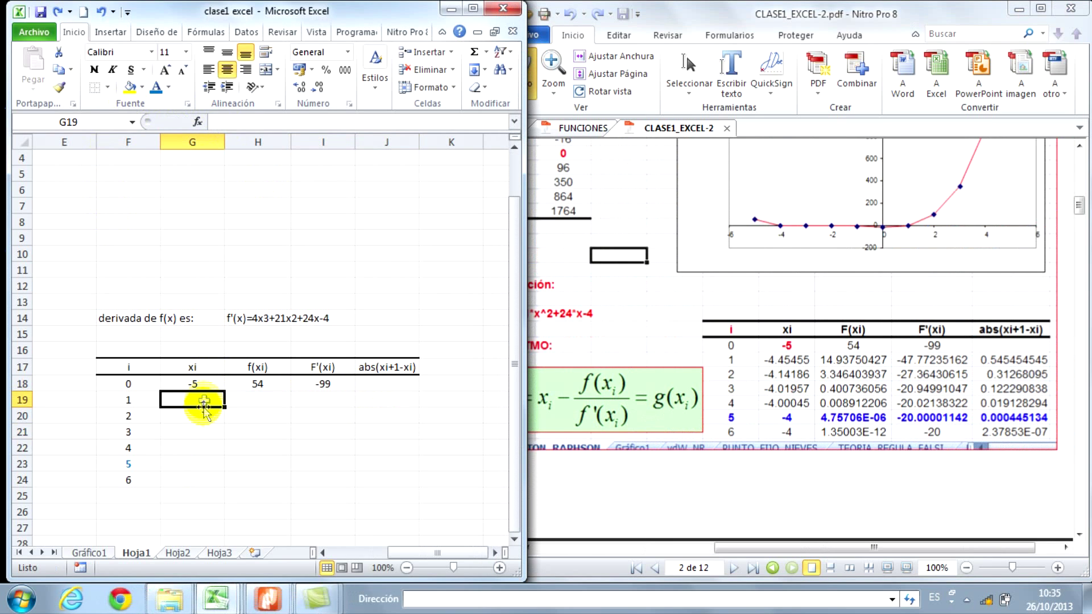
{"action": "left_click", "coordinate": [208, 398]}
Enter the Newton step =G18-H18/I18 in G19, giving x1 = -4.45454545.
{"action": "type", "text": "="}
{"action": "key", "text": "Up"}
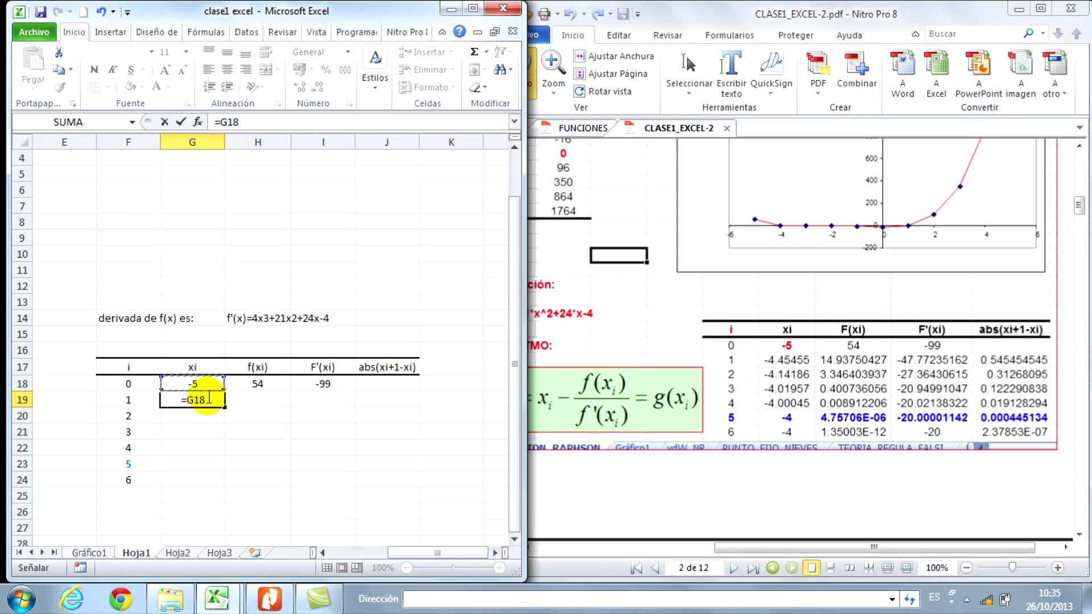
{"action": "type", "text": "-"}
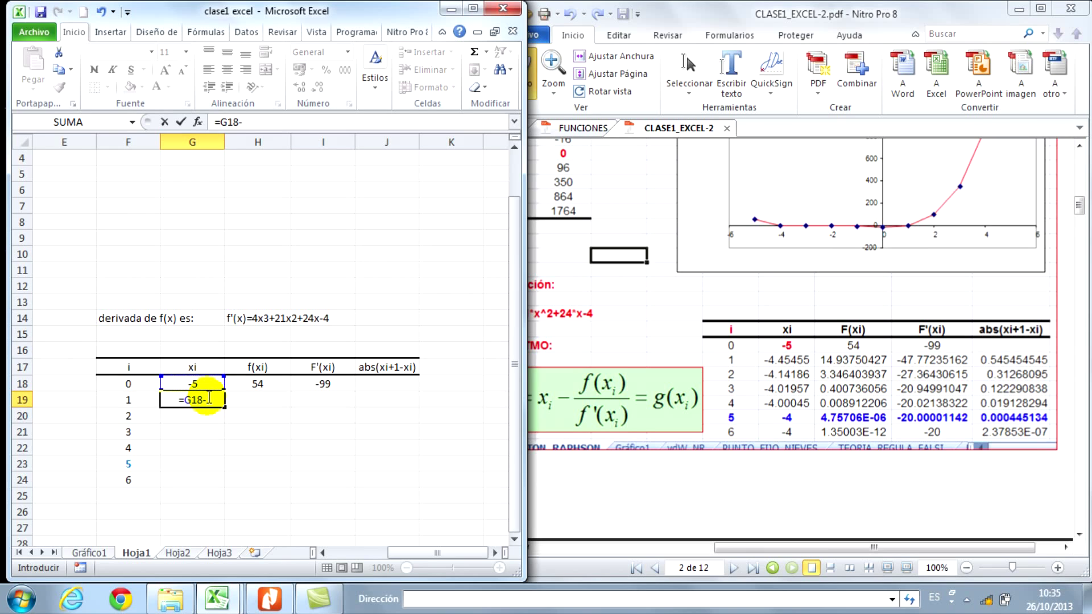
{"action": "left_click", "coordinate": [250, 384]}
{"action": "type", "text": "/"}
{"action": "key", "text": "Up"}
{"action": "key", "text": "Right"}
{"action": "key", "text": "Right"}
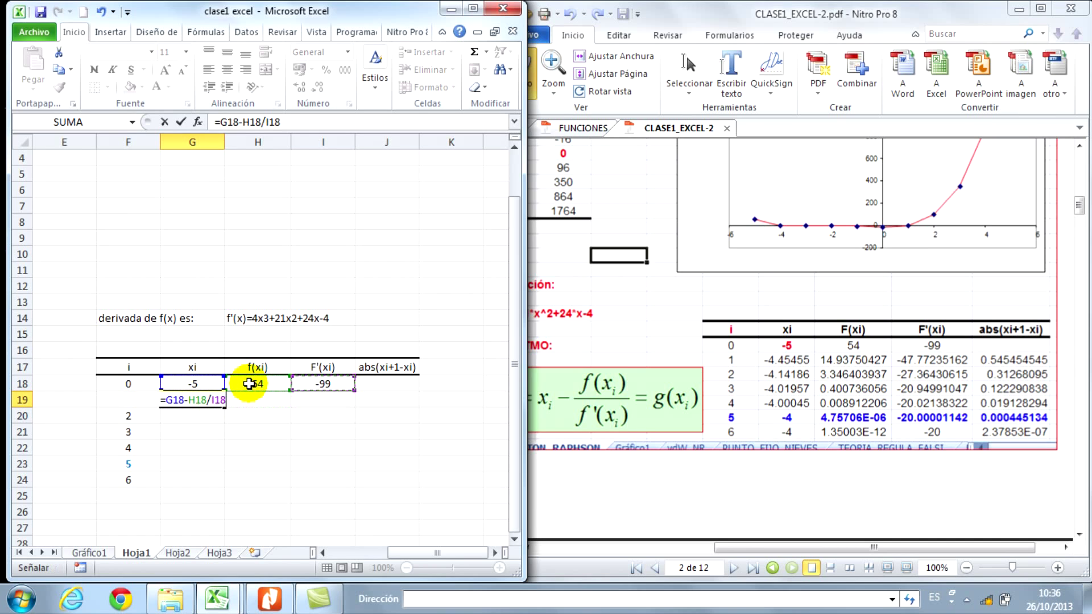
{"action": "key", "text": "Return"}
Copy the f(xi) and f'(xi) formulas to row 19, giving 14.93750427 and -47.7723516.
{"action": "left_click", "coordinate": [255, 384]}
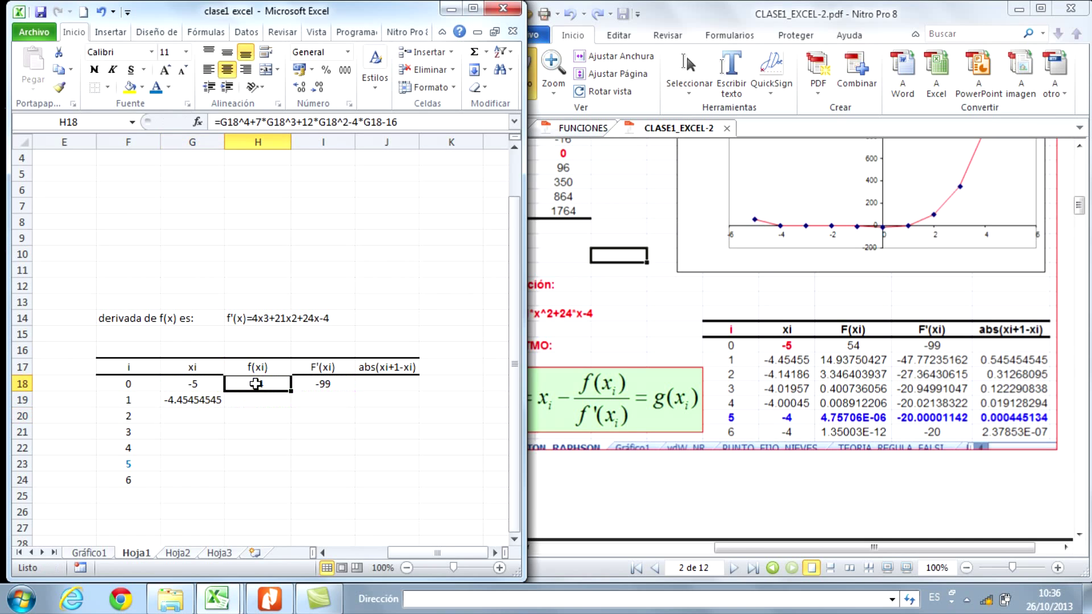
{"action": "left_click_drag", "start_coordinate": [290, 392], "coordinate": [291, 400]}
{"action": "left_click", "coordinate": [323, 384]}
{"action": "left_click_drag", "start_coordinate": [355, 391], "coordinate": [348, 401]}
{"action": "left_click", "coordinate": [323, 416]}
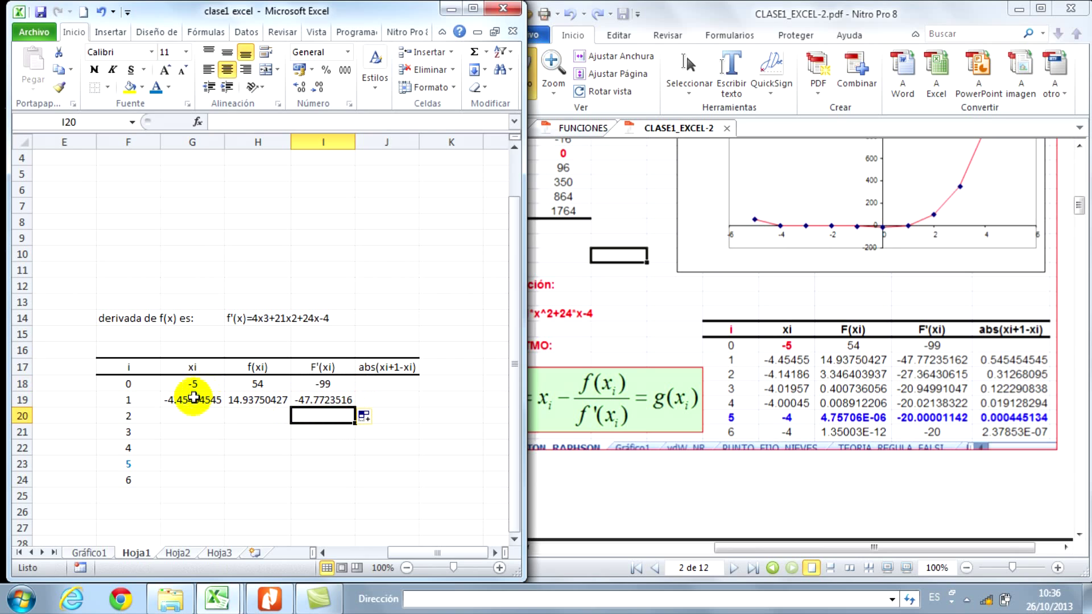
{"action": "left_click_drag", "start_coordinate": [194, 399], "coordinate": [323, 401]}
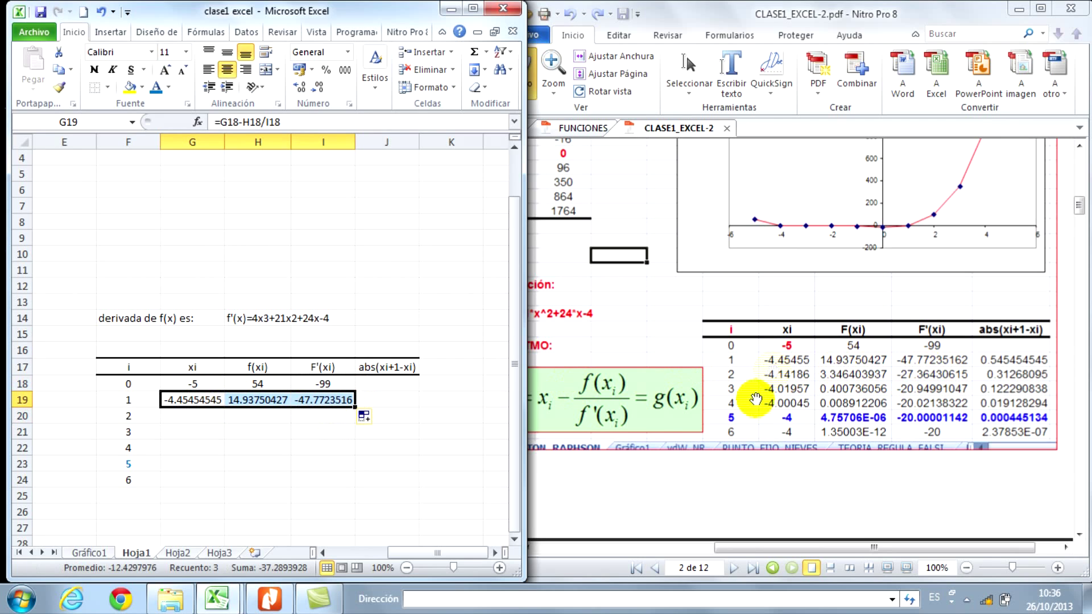
Copy the xi, f(xi) and f'(xi) formulas from row 19 down to row 20.
{"action": "left_click", "coordinate": [211, 400]}
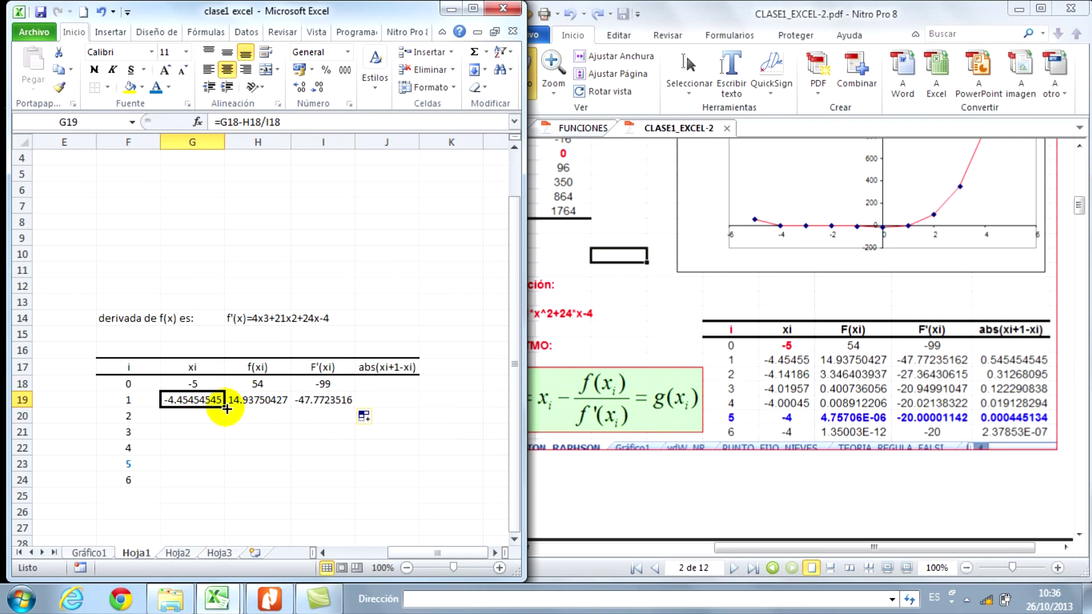
{"action": "left_click_drag", "start_coordinate": [226, 407], "coordinate": [226, 424]}
{"action": "left_click", "coordinate": [273, 400]}
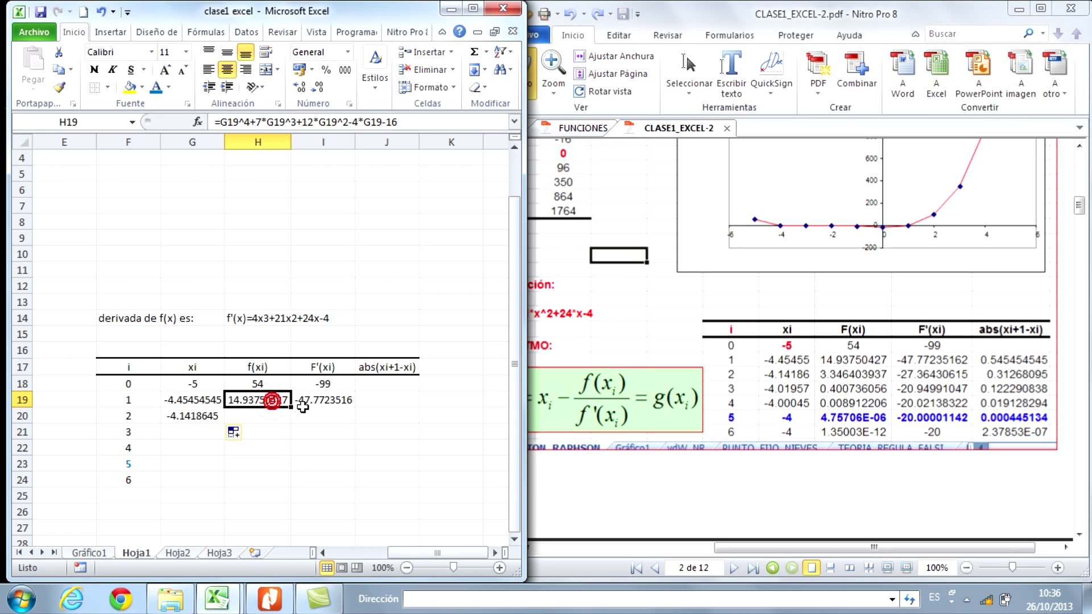
{"action": "left_click_drag", "start_coordinate": [291, 408], "coordinate": [291, 424]}
{"action": "left_click", "coordinate": [321, 400]}
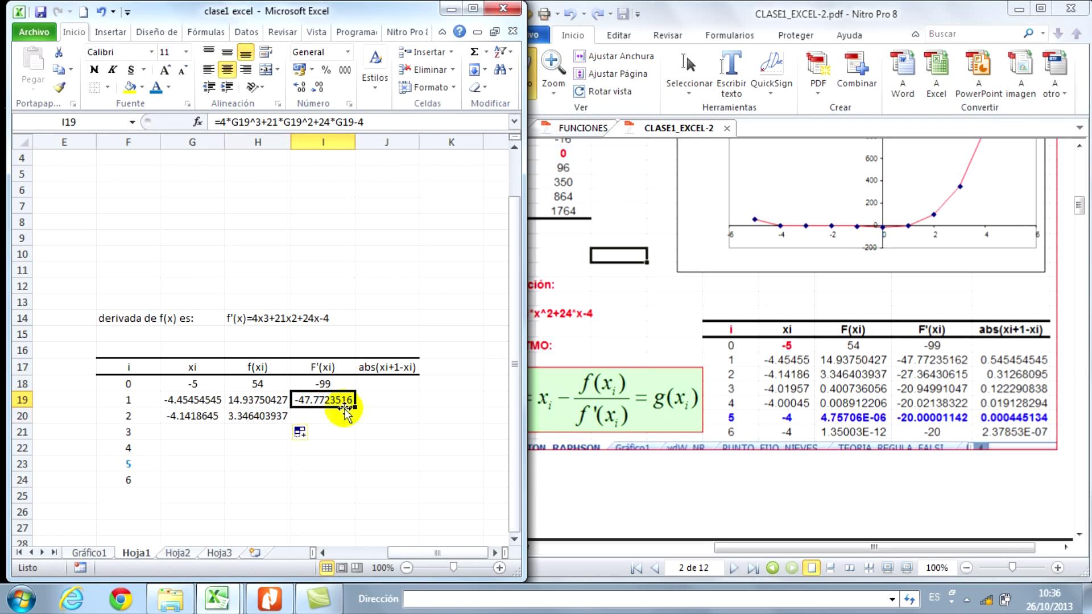
{"action": "left_click_drag", "start_coordinate": [353, 407], "coordinate": [337, 424]}
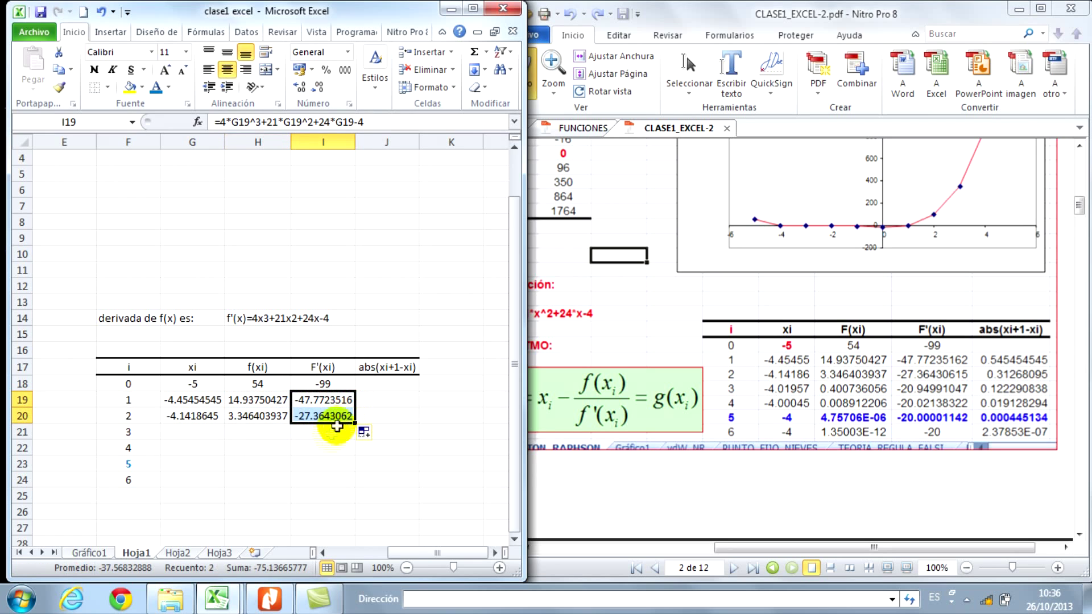
Extend the xi, f(xi) and f'(xi) formulas to row 21, undoing an overfill that caused a division error.
{"action": "left_click", "coordinate": [221, 418]}
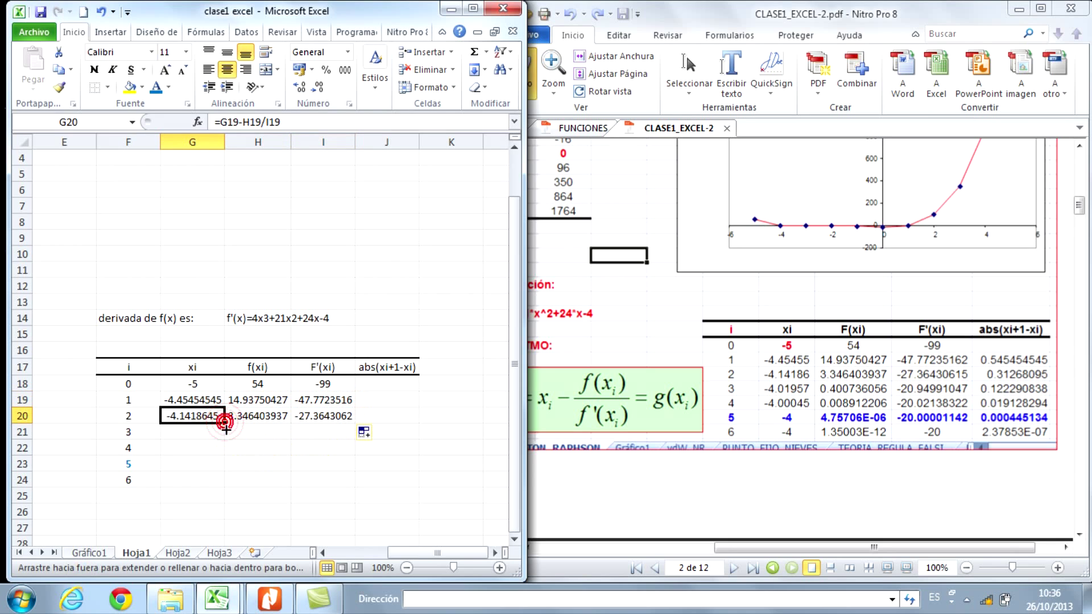
{"action": "left_click_drag", "start_coordinate": [225, 424], "coordinate": [224, 437]}
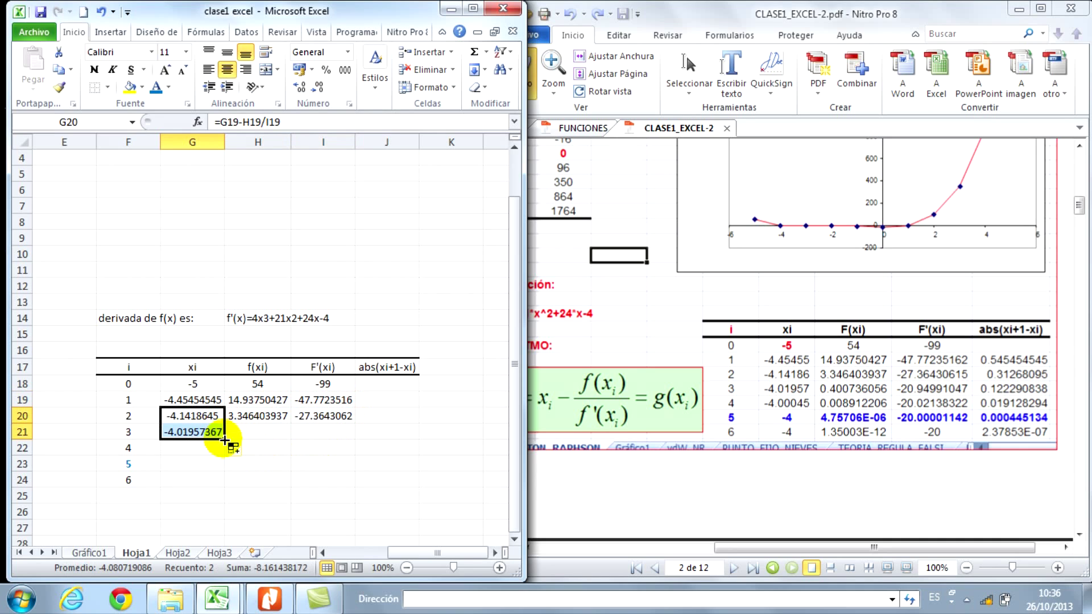
{"action": "left_click_drag", "start_coordinate": [224, 440], "coordinate": [224, 453]}
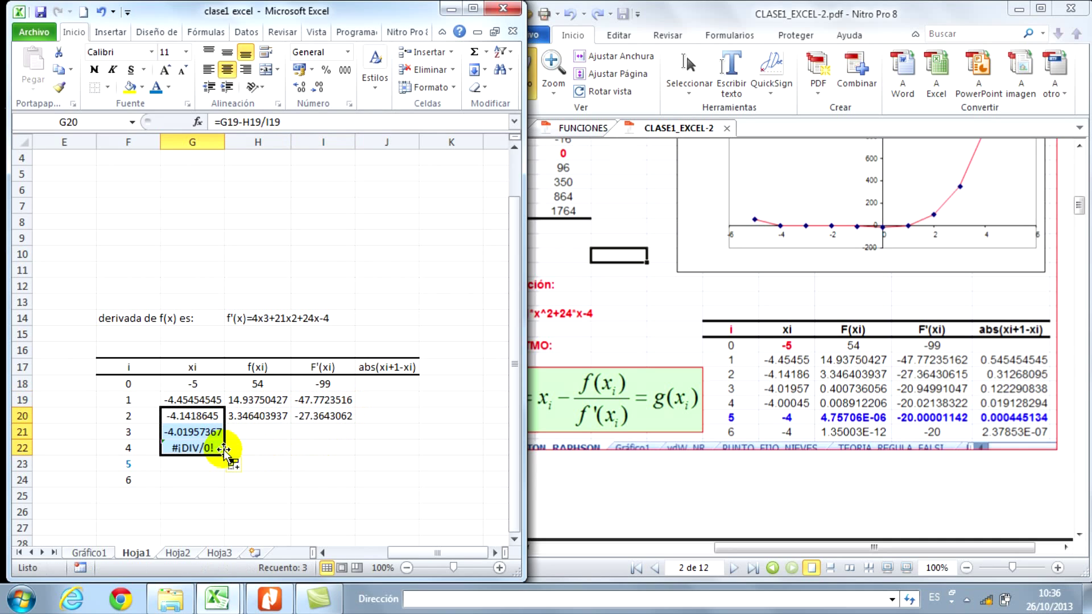
{"action": "key", "text": "ctrl+z"}
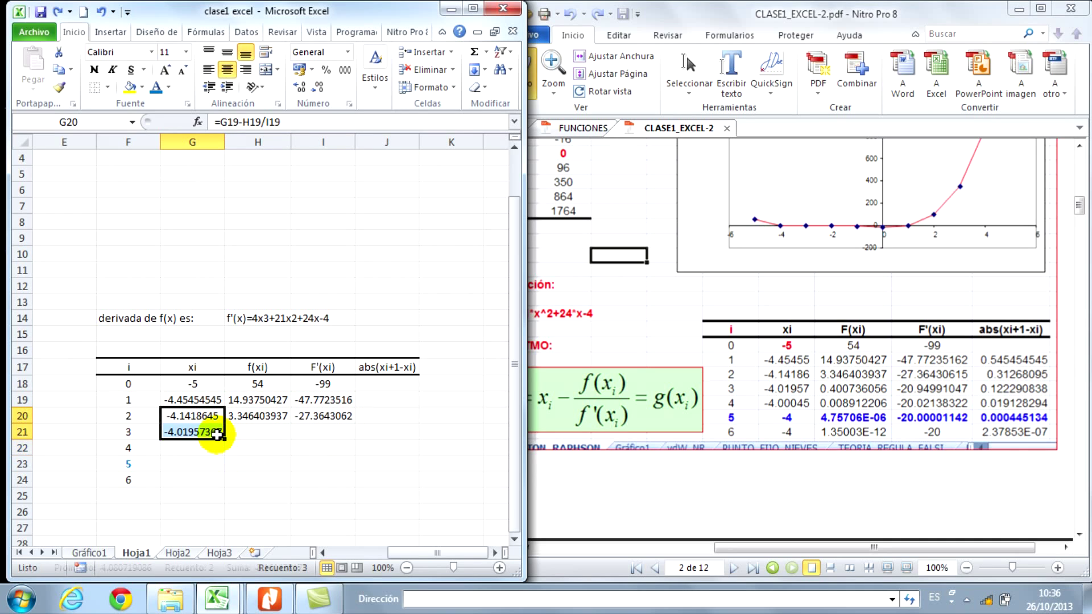
{"action": "left_click", "coordinate": [273, 416]}
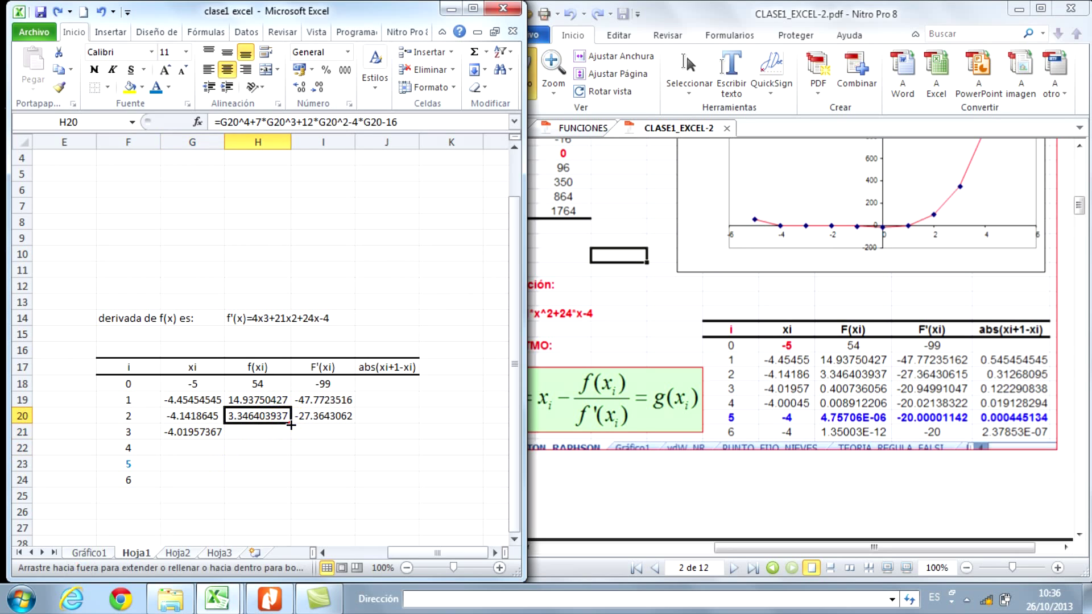
{"action": "left_click_drag", "start_coordinate": [288, 419], "coordinate": [287, 435]}
{"action": "left_click", "coordinate": [336, 419]}
{"action": "left_click_drag", "start_coordinate": [355, 424], "coordinate": [352, 438]}
Fill the xi, f(xi) and f'(xi) formulas down to row 22 for iteration 4.
{"action": "left_click", "coordinate": [228, 435]}
{"action": "left_click", "coordinate": [219, 432]}
{"action": "left_click_drag", "start_coordinate": [223, 439], "coordinate": [227, 455]}
{"action": "left_click", "coordinate": [272, 435]}
{"action": "left_click_drag", "start_coordinate": [290, 441], "coordinate": [277, 435]}
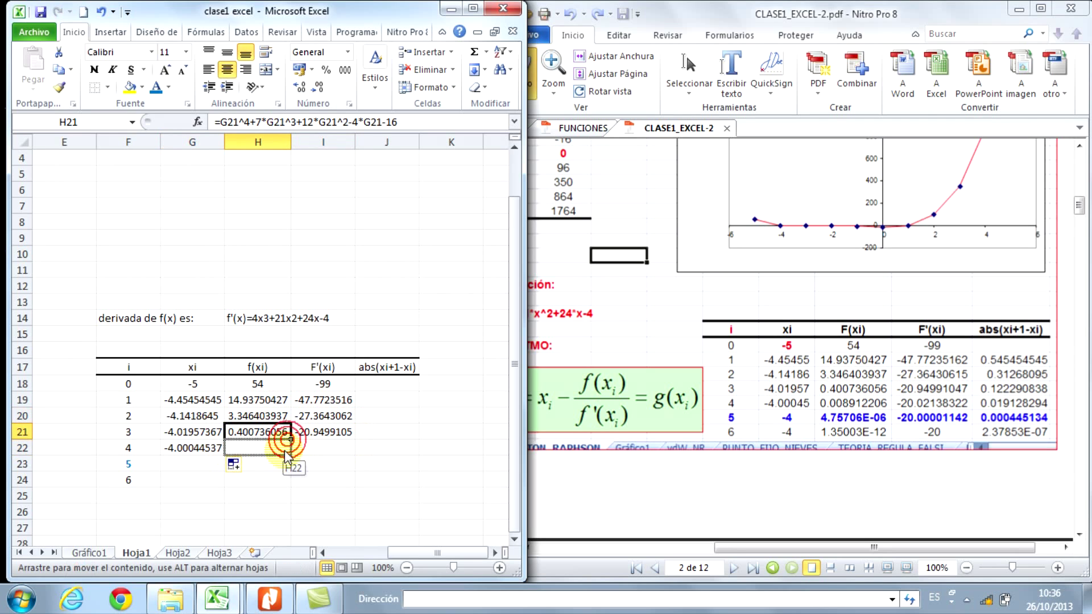
{"action": "left_click_drag", "start_coordinate": [290, 439], "coordinate": [291, 449]}
{"action": "left_click", "coordinate": [319, 432]}
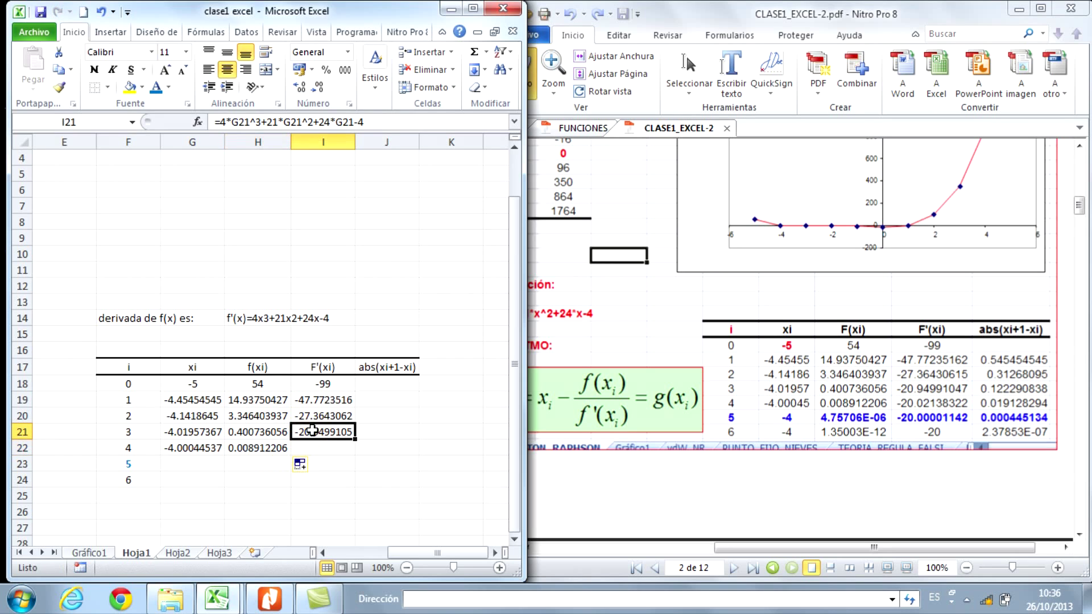
{"action": "left_click_drag", "start_coordinate": [354, 439], "coordinate": [354, 450]}
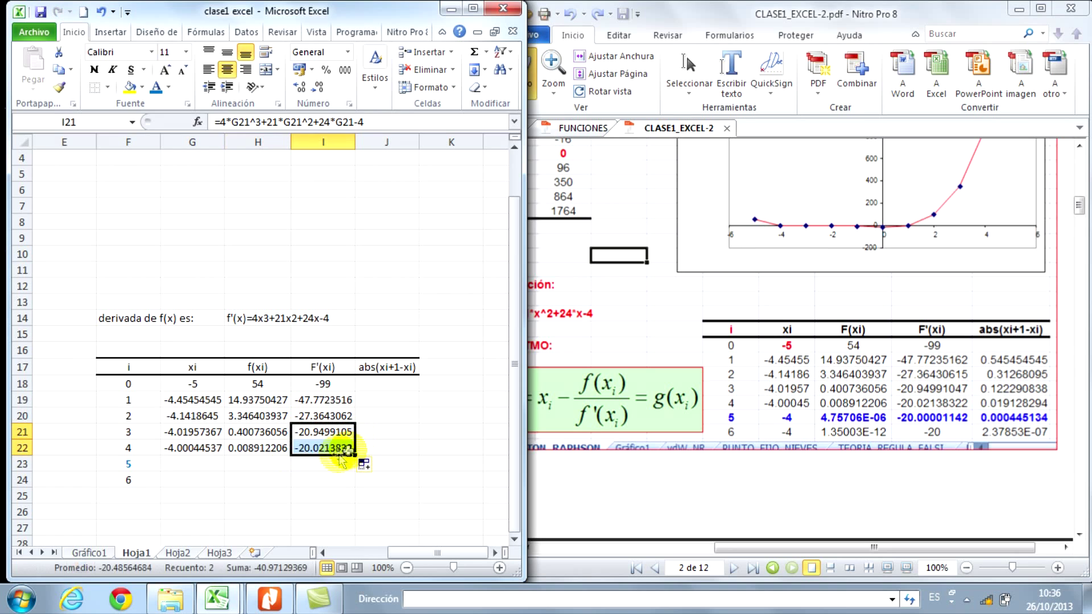
Fill the xi, f(xi) and f'(xi) formulas down to row 23 for iteration 5.
{"action": "left_click", "coordinate": [219, 450]}
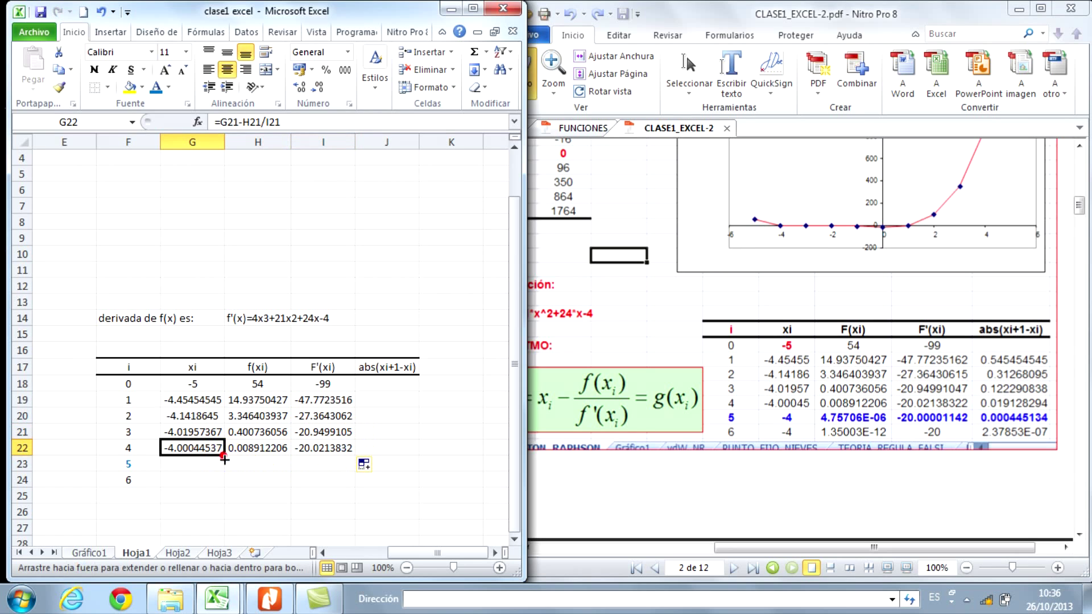
{"action": "left_click_drag", "start_coordinate": [223, 455], "coordinate": [224, 470]}
{"action": "left_click", "coordinate": [267, 449]}
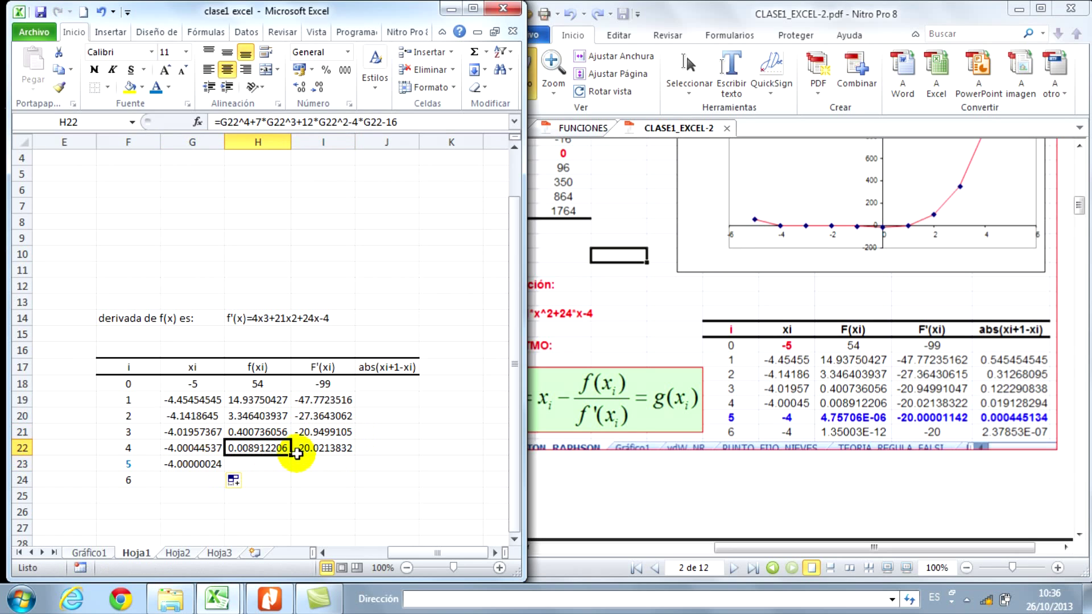
{"action": "left_click_drag", "start_coordinate": [292, 458], "coordinate": [290, 473]}
{"action": "left_click", "coordinate": [318, 449]}
{"action": "left_click_drag", "start_coordinate": [354, 454], "coordinate": [305, 478]}
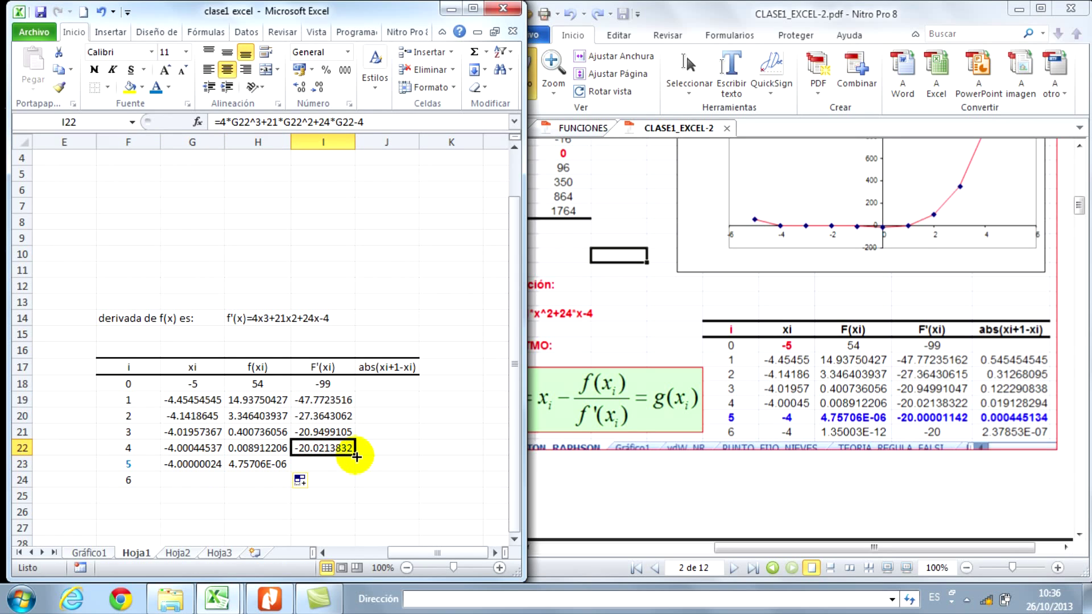
Fill the three formulas down to row 24, where xi reaches -4 and f'(xi) is -20.
{"action": "left_click", "coordinate": [221, 458]}
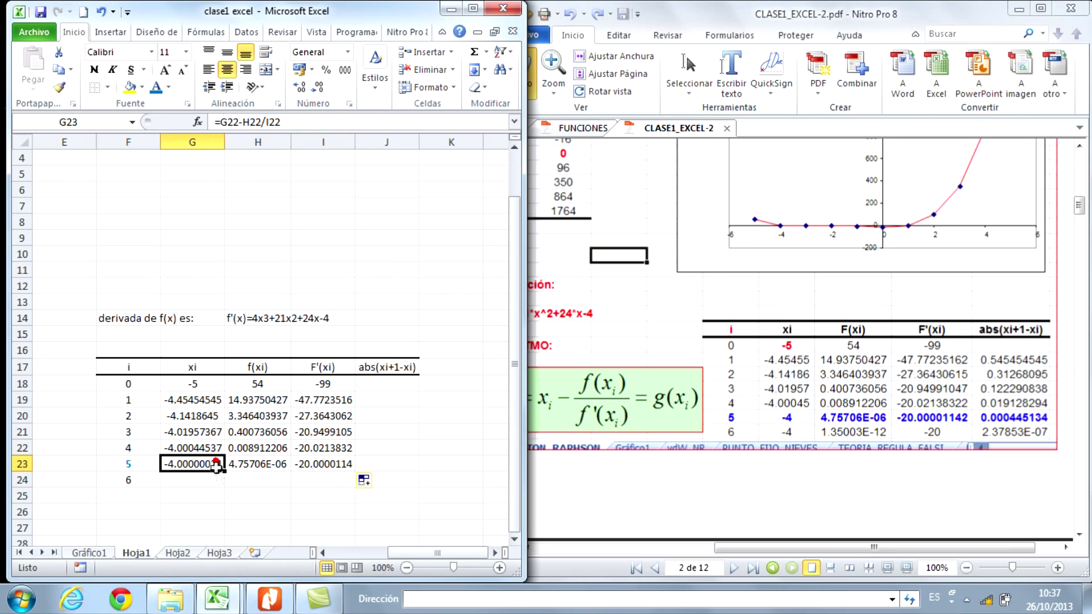
{"action": "left_click_drag", "start_coordinate": [224, 472], "coordinate": [225, 482]}
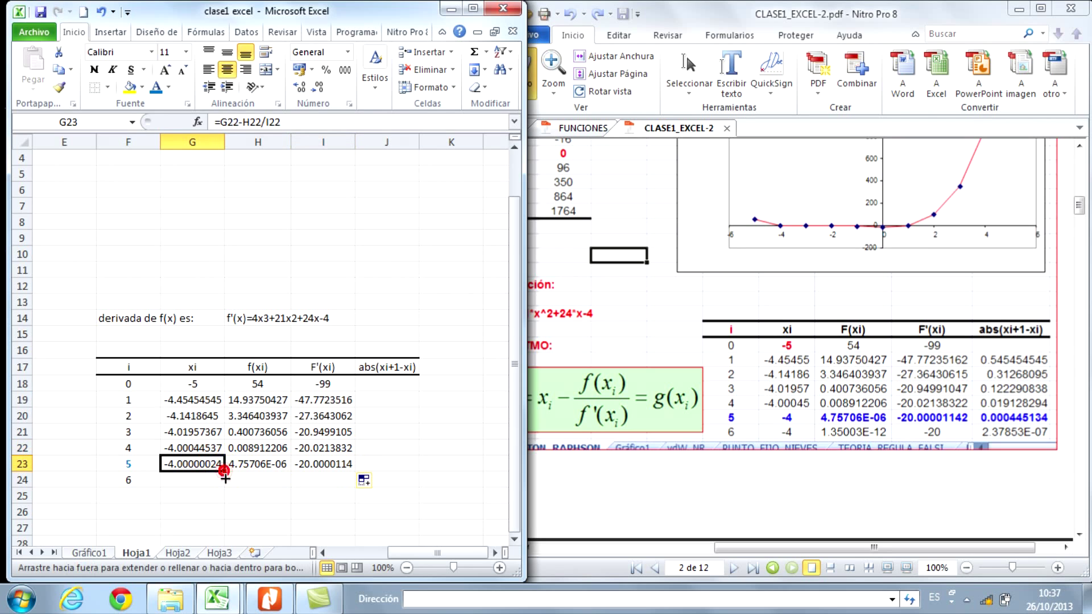
{"action": "left_click", "coordinate": [271, 463]}
{"action": "left_click_drag", "start_coordinate": [290, 472], "coordinate": [288, 481]}
{"action": "left_click", "coordinate": [339, 464]}
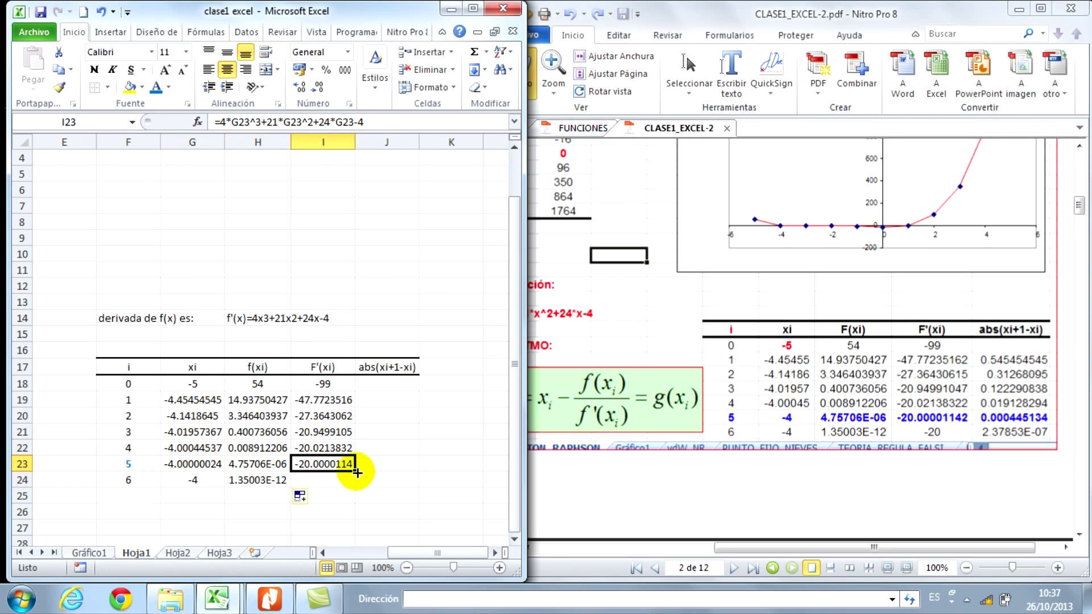
{"action": "left_click_drag", "start_coordinate": [357, 473], "coordinate": [356, 484]}
Save the workbook.
{"action": "left_click", "coordinate": [417, 450]}
{"action": "left_click", "coordinate": [414, 431]}
{"action": "left_click", "coordinate": [41, 11]}
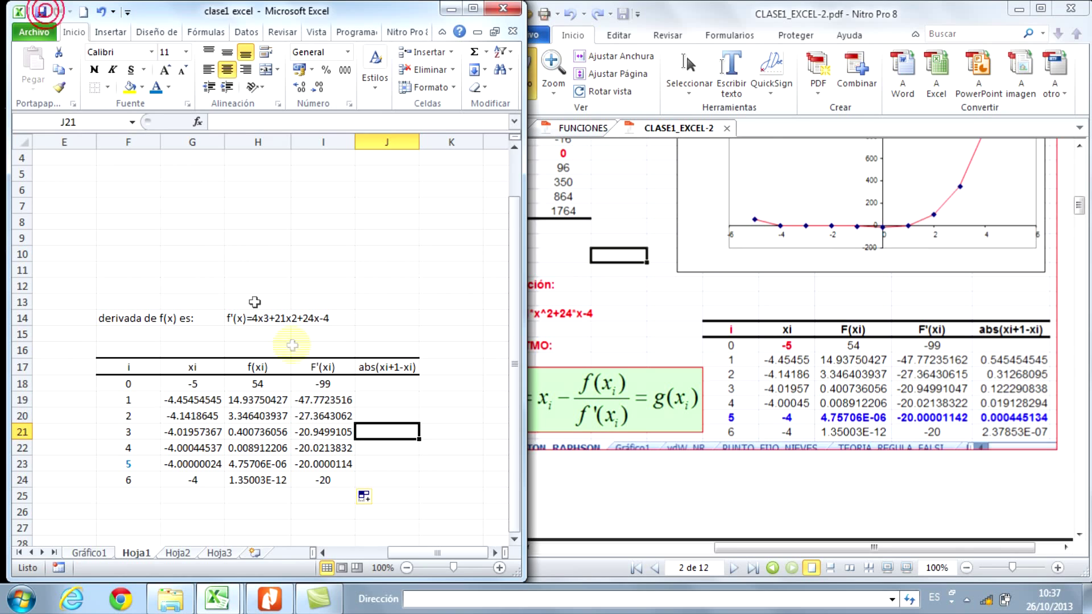
{"action": "left_click", "coordinate": [395, 399]}
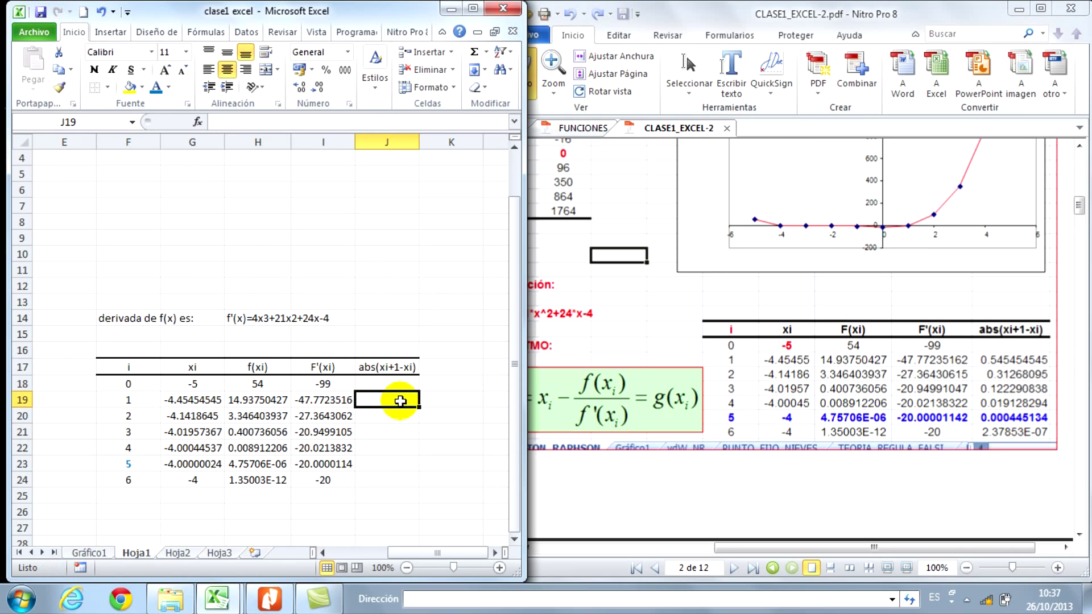
{"action": "type", "text": "="}
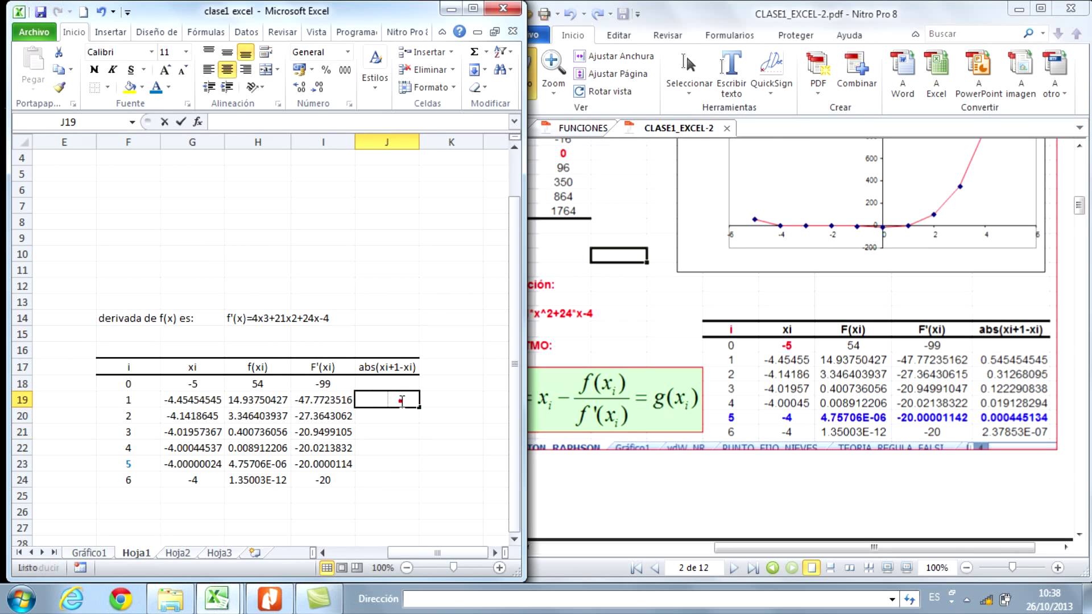
{"action": "key", "text": "Escape"}
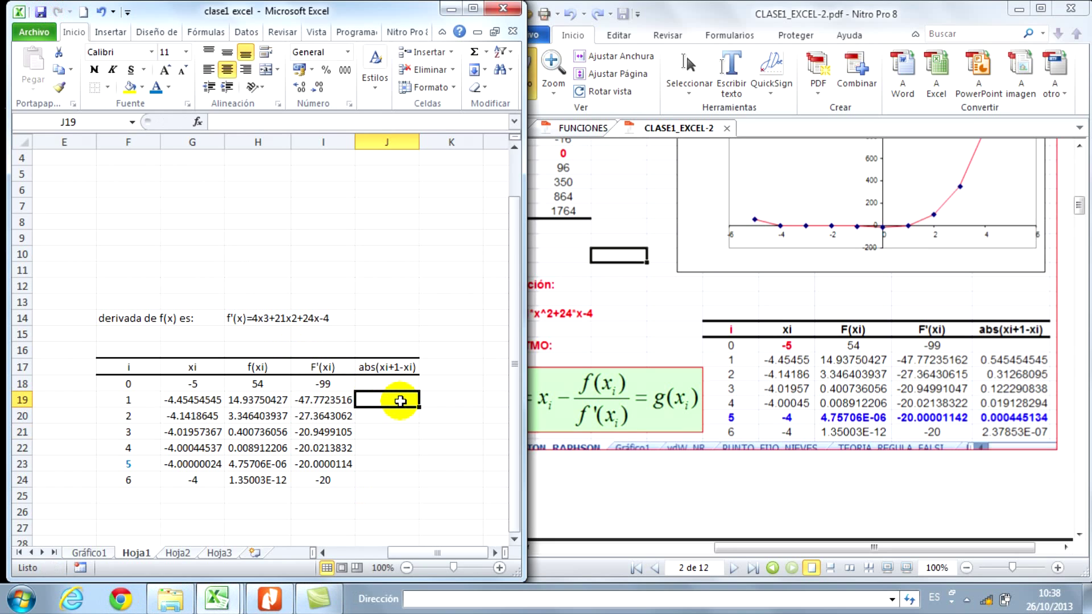
{"action": "type", "text": "="}
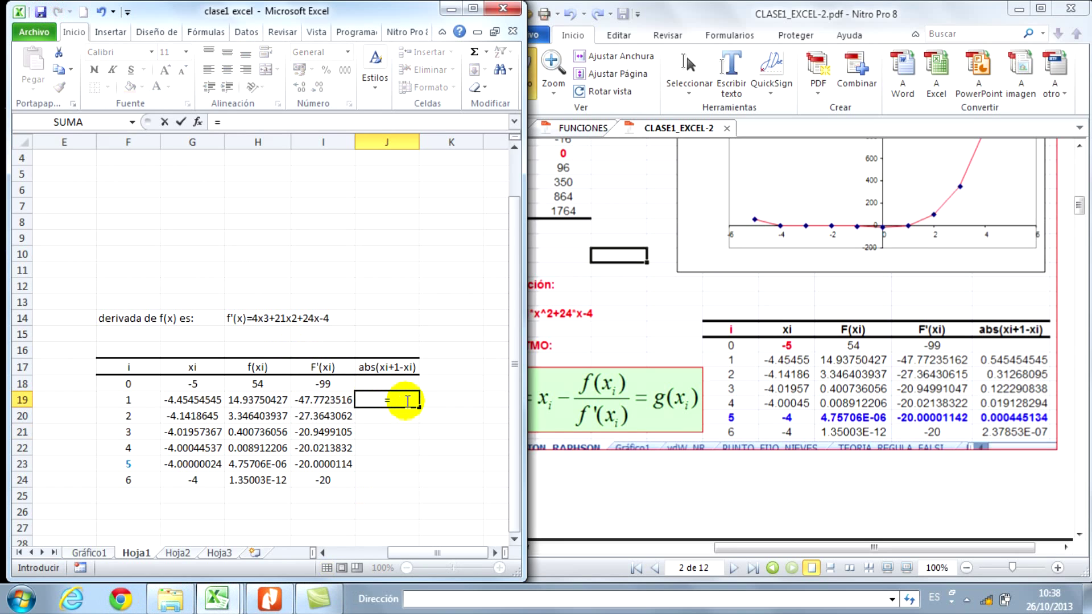
{"action": "type", "text": "abs("}
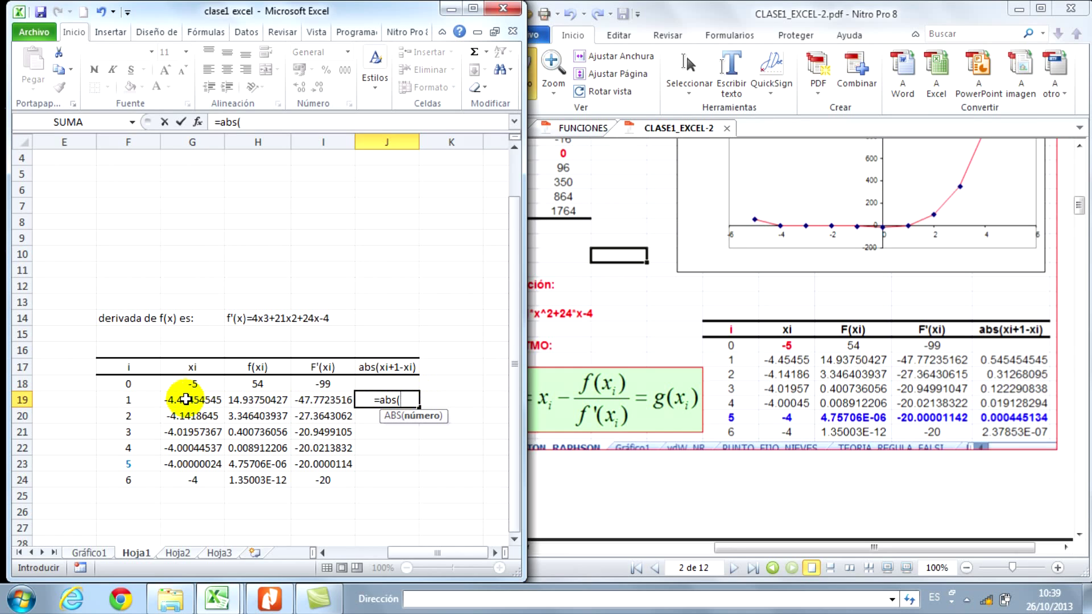
{"action": "left_click", "coordinate": [186, 399]}
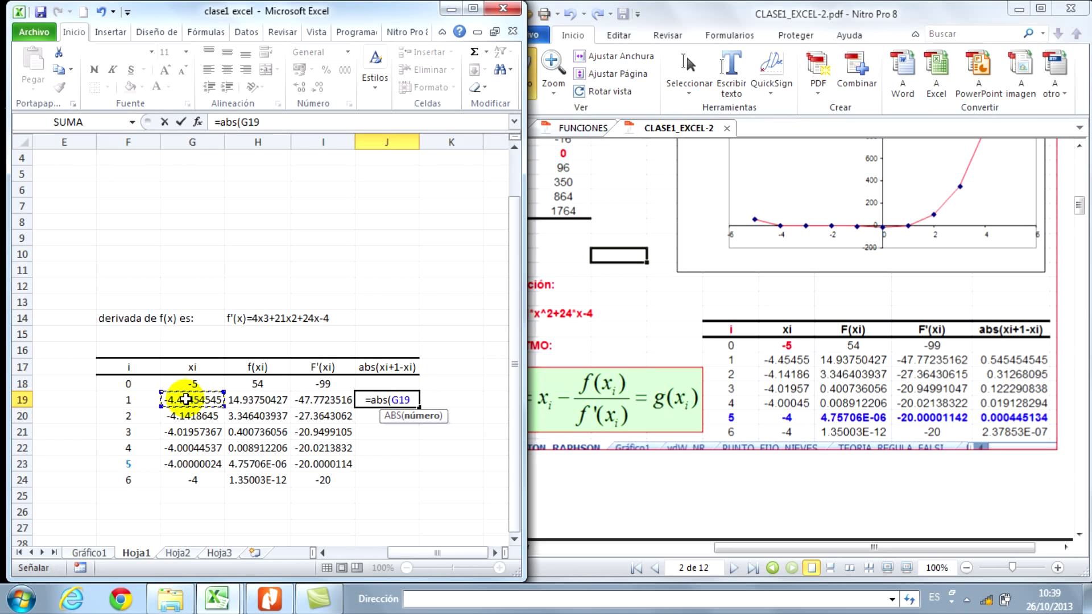
{"action": "type", "text": "+1-"}
{"action": "left_click", "coordinate": [214, 400]}
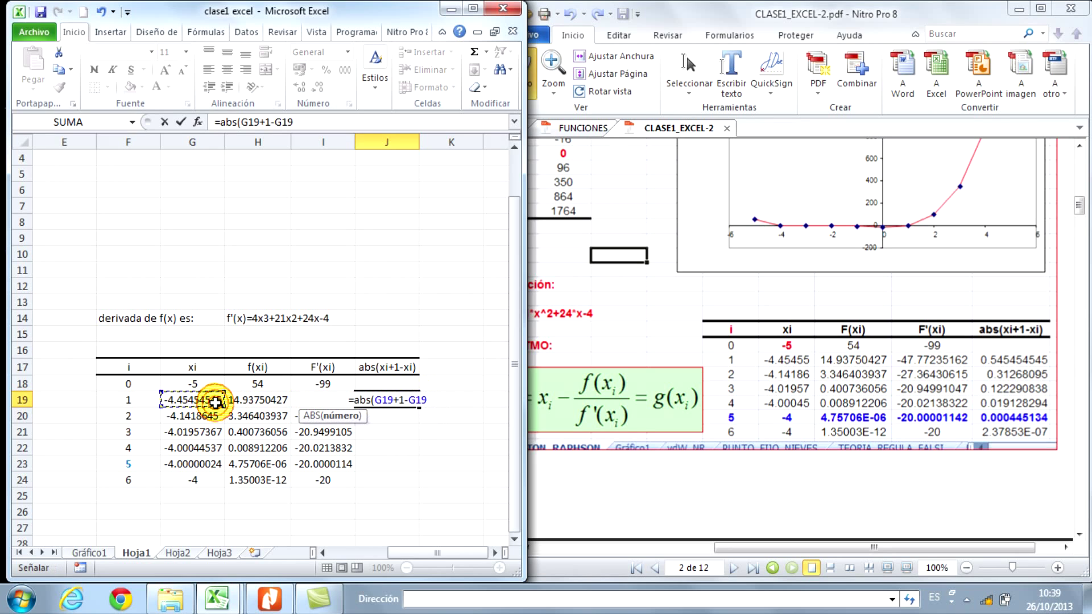
{"action": "type", "text": ")"}
{"action": "key", "text": "Return"}
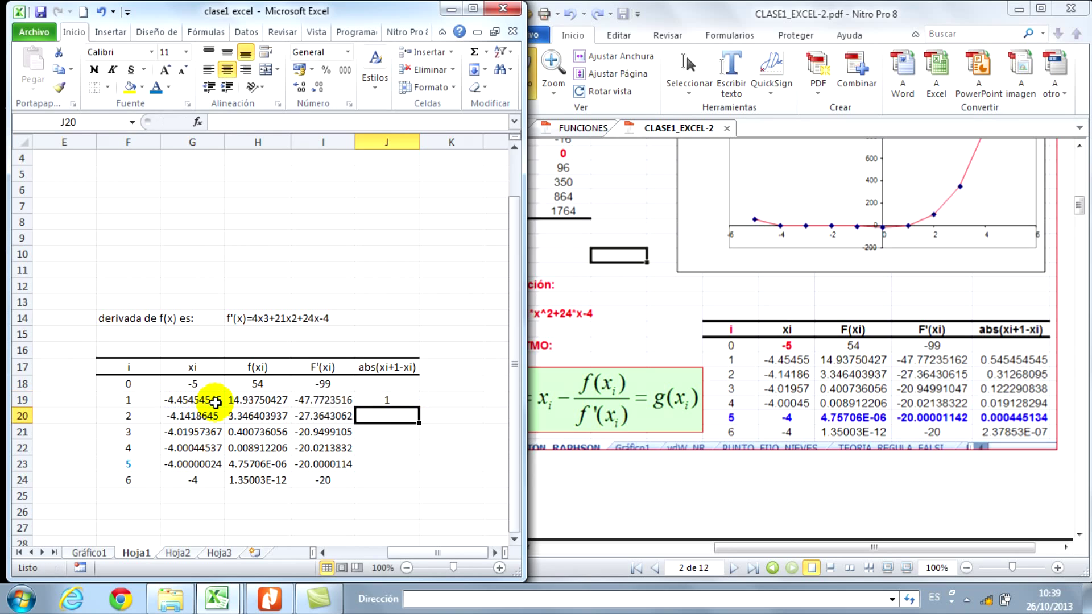
{"action": "left_click", "coordinate": [406, 398]}
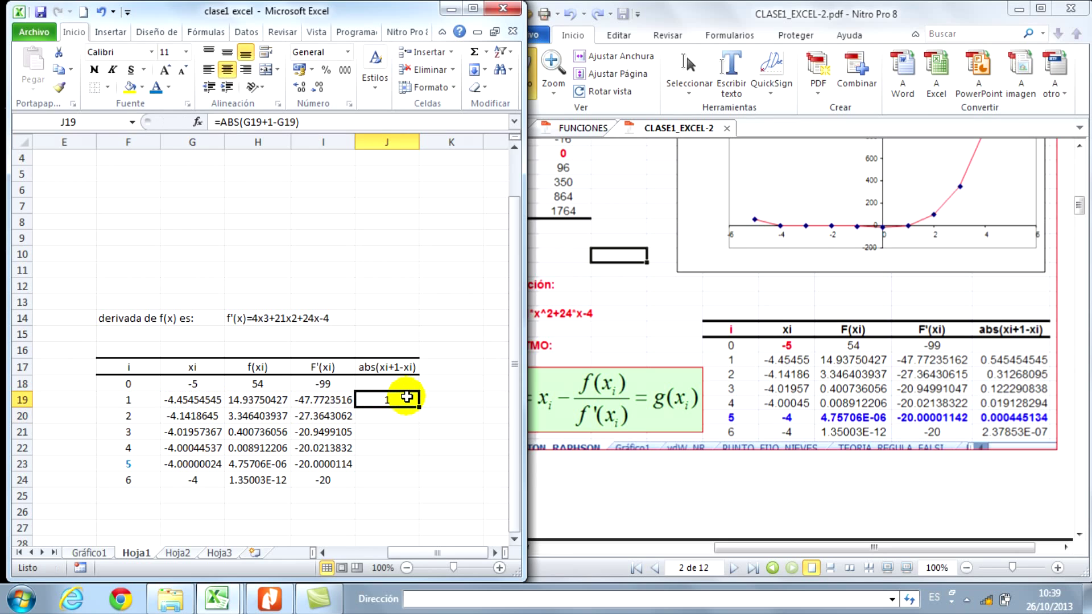
{"action": "key", "text": "Delete"}
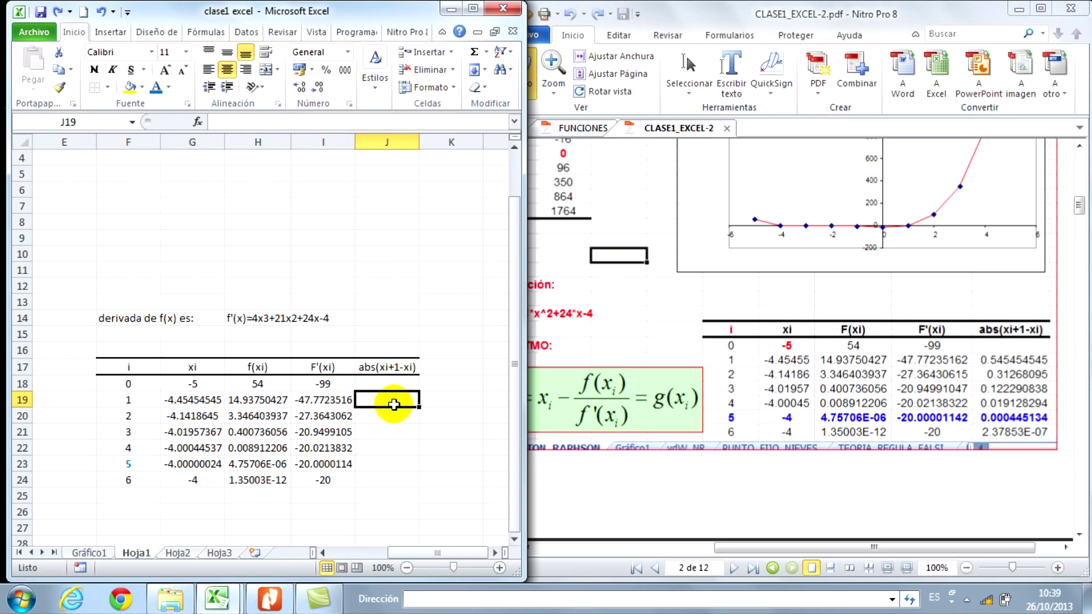
Enter =ABS(G19-G18) in J19 as the first absolute error.
{"action": "type", "text": "=abs("}
{"action": "key", "text": "Left"}
{"action": "key", "text": "Left"}
{"action": "key", "text": "Left"}
{"action": "type", "text": "-"}
{"action": "key", "text": "Left"}
{"action": "key", "text": "Left"}
{"action": "key", "text": "Left"}
{"action": "key", "text": "Up"}
{"action": "type", "text": ")"}
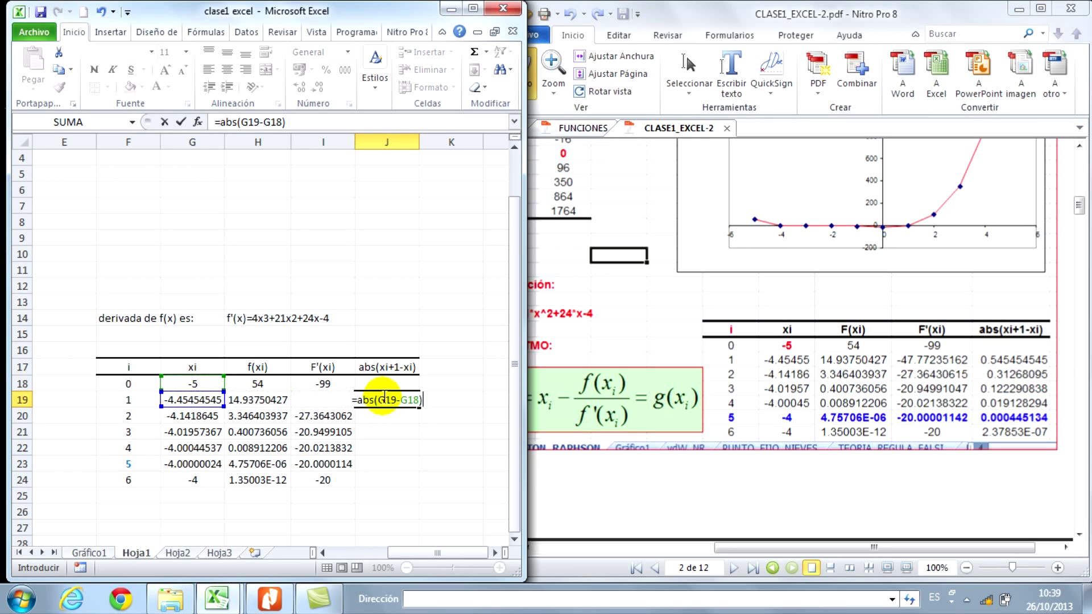
{"action": "key", "text": "Return"}
Copy the abs error formula from J19 down to J24.
{"action": "left_click", "coordinate": [383, 396]}
{"action": "left_click_drag", "start_coordinate": [419, 406], "coordinate": [420, 415]}
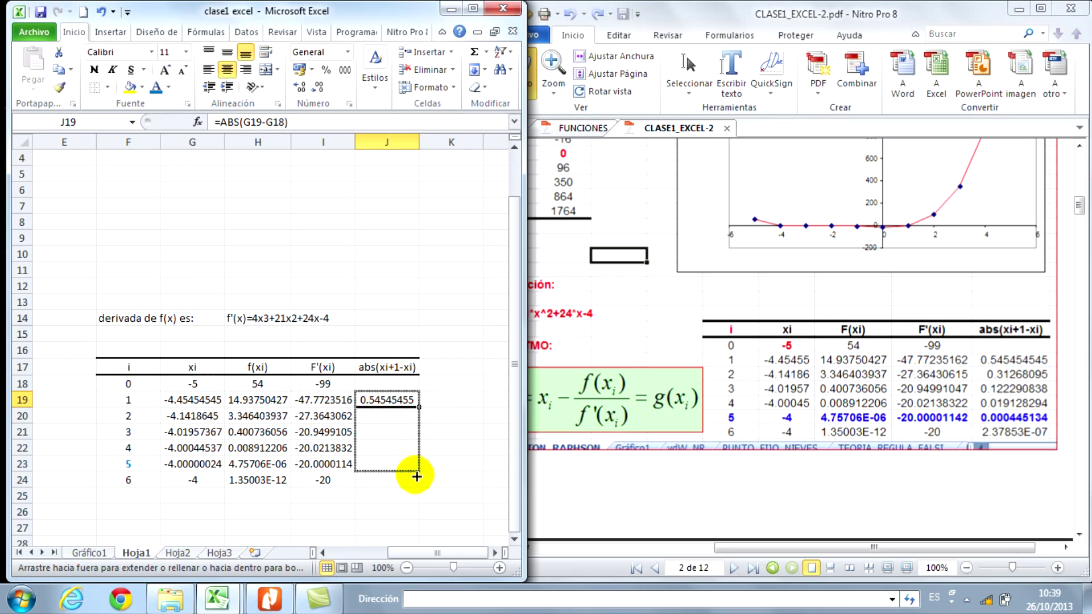
{"action": "left_click_drag", "start_coordinate": [420, 415], "coordinate": [419, 482]}
{"action": "left_click", "coordinate": [458, 419]}
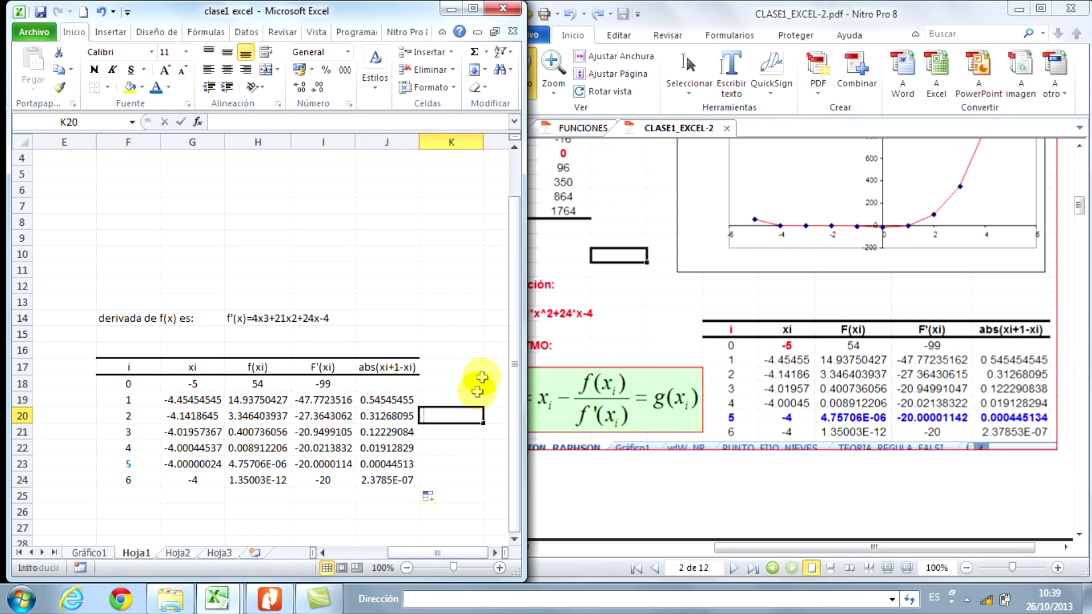
{"action": "left_click", "coordinate": [495, 367]}
{"action": "left_click", "coordinate": [438, 328]}
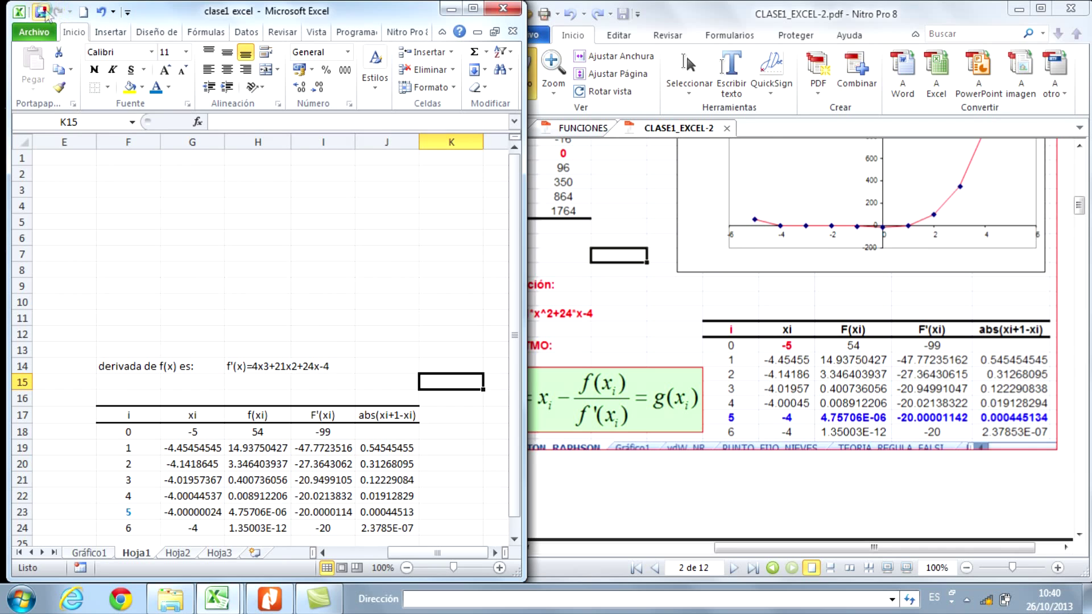
Give the iteration 5 row F23:J23 a blue font colour.
{"action": "left_click", "coordinate": [114, 283]}
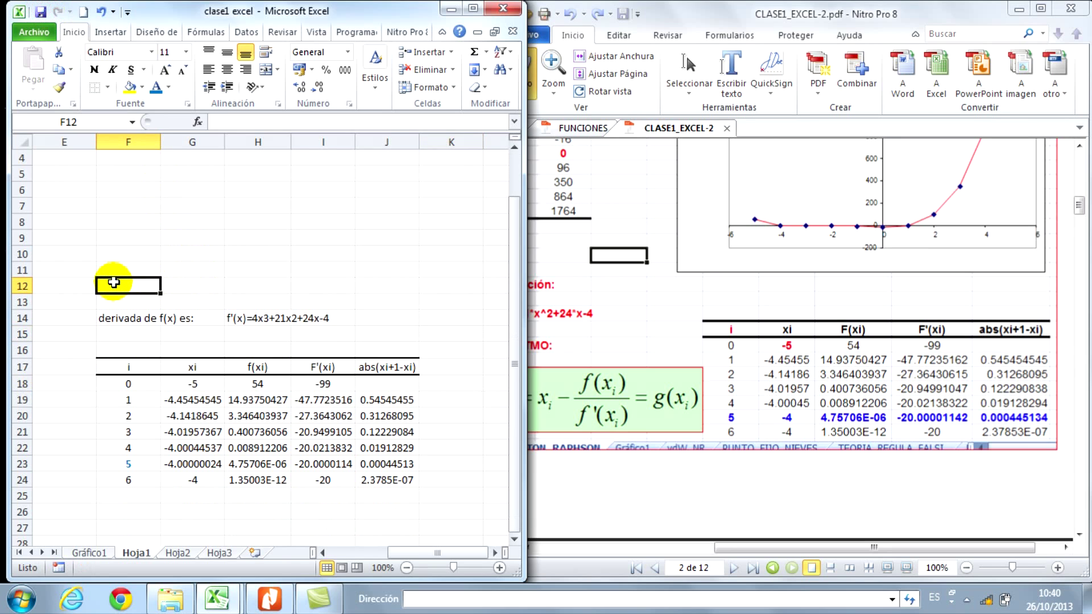
{"action": "left_click_drag", "start_coordinate": [125, 464], "coordinate": [374, 464]}
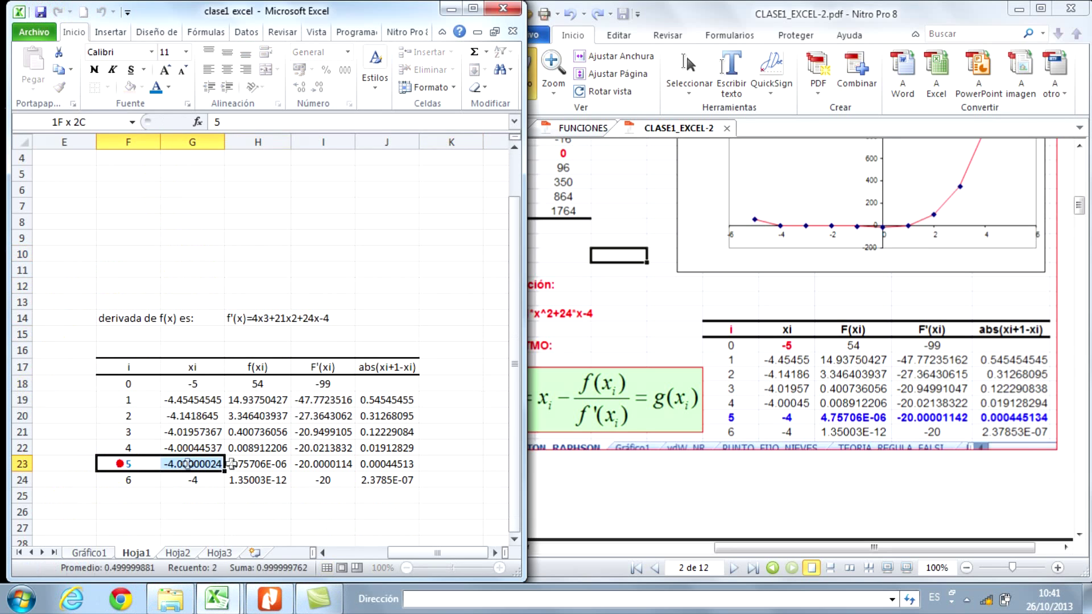
{"action": "left_click", "coordinate": [168, 87]}
{"action": "left_click", "coordinate": [165, 119]}
{"action": "left_click", "coordinate": [443, 395]}
{"action": "left_click_drag", "start_coordinate": [128, 464], "coordinate": [388, 468]}
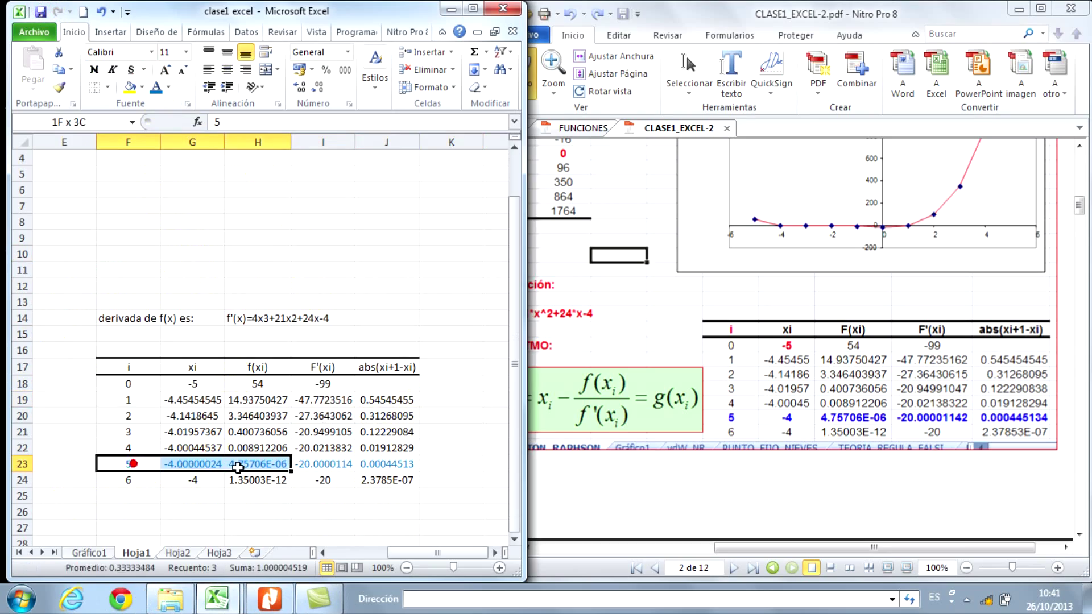